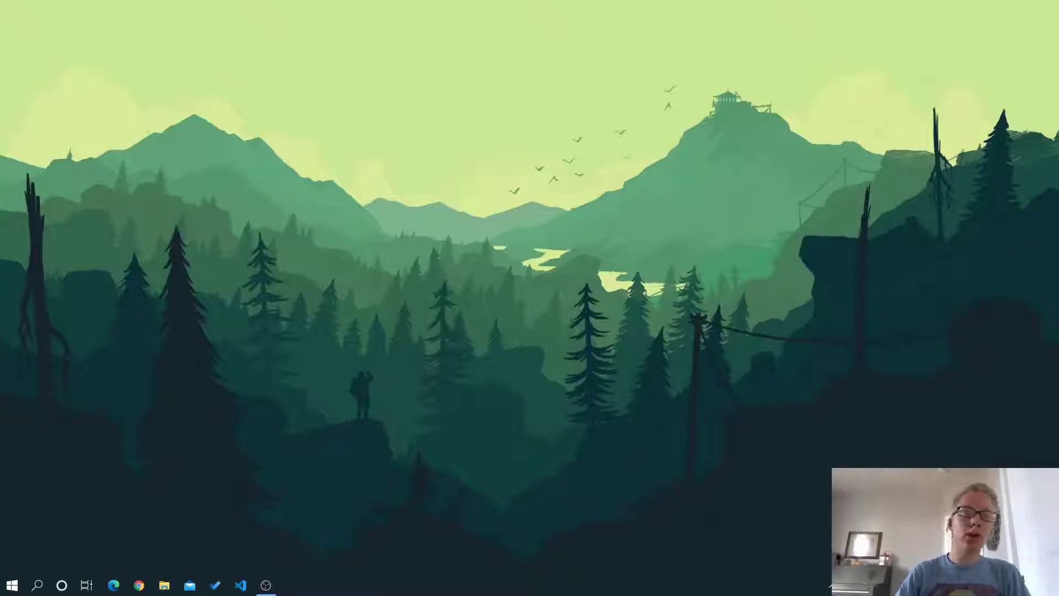
Search the Start menu for 'task' to bring up Task Scheduler
left_click(12, 585)
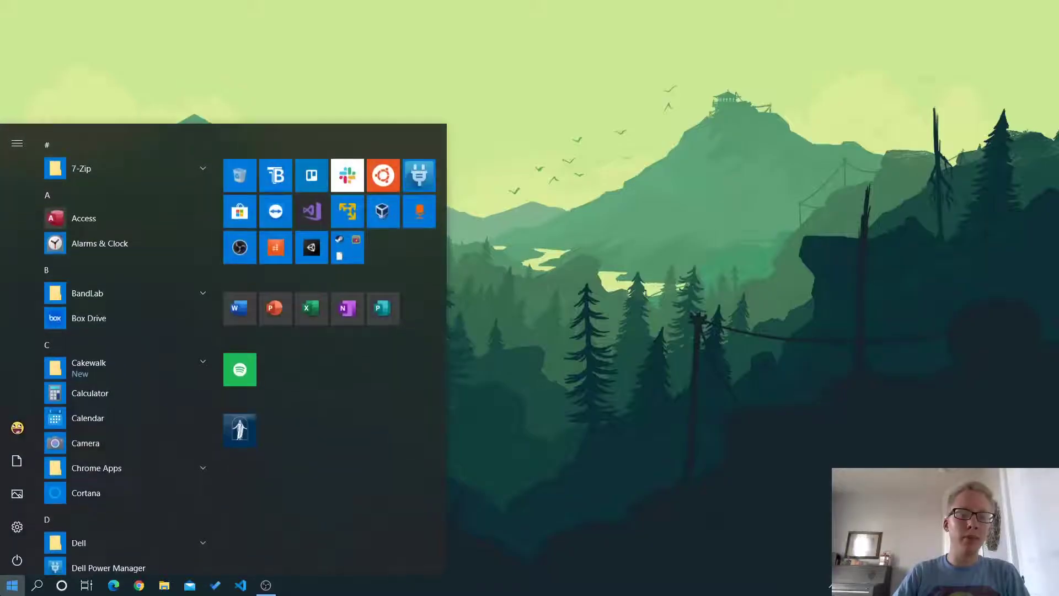
type("task")
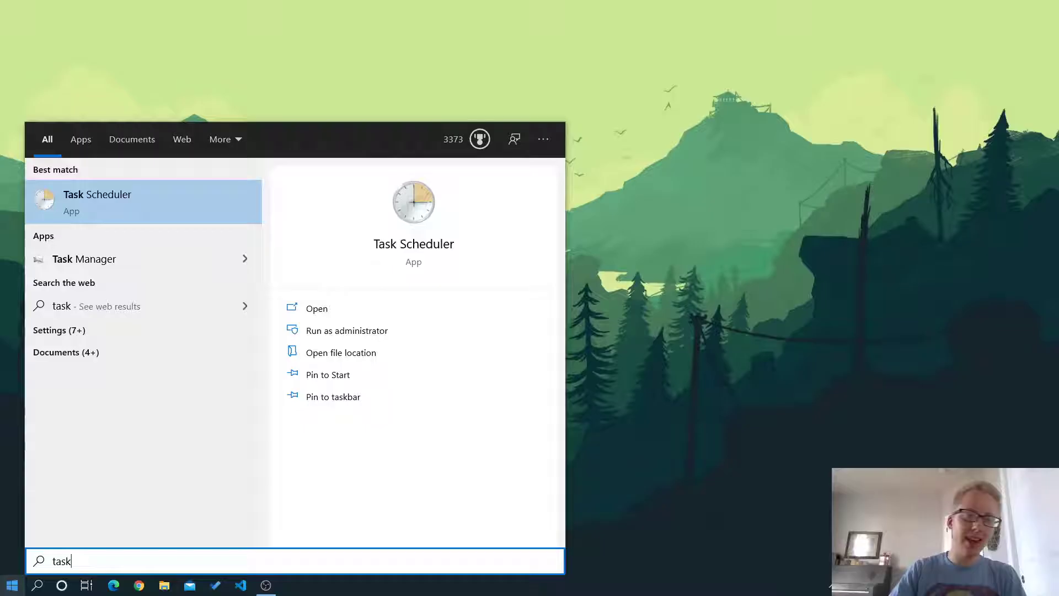
Launch Task Scheduler and start a new task named 'Shut Down' configured for Windows 10
left_click(177, 205)
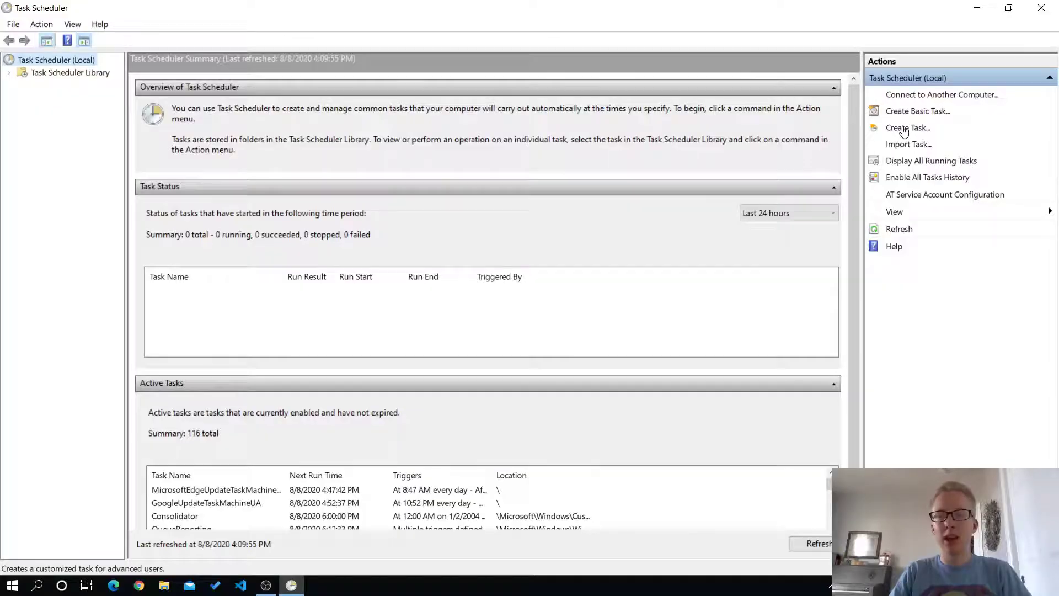
left_click(904, 129)
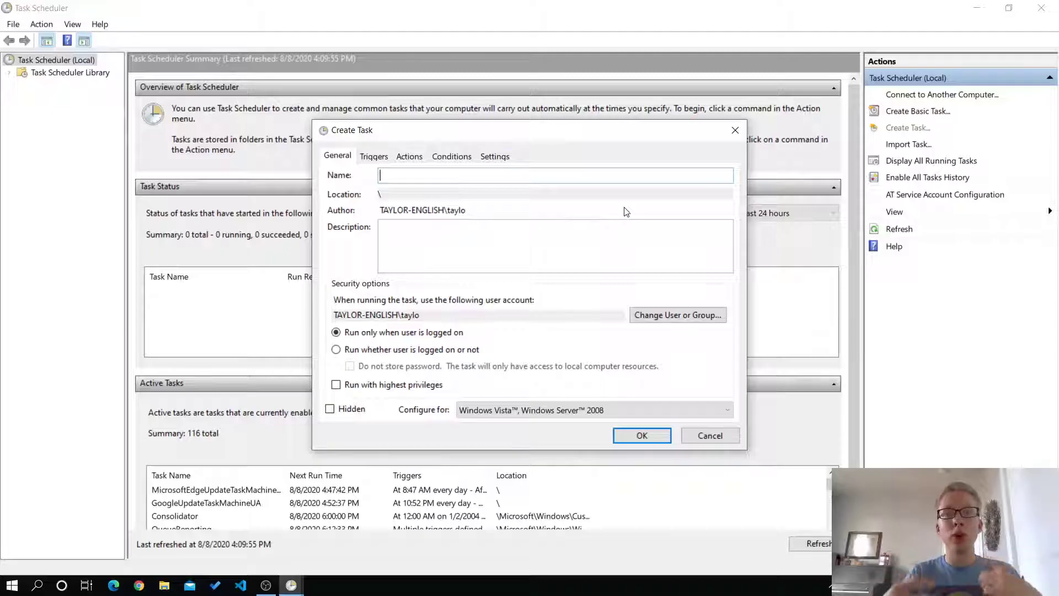
type("Sh")
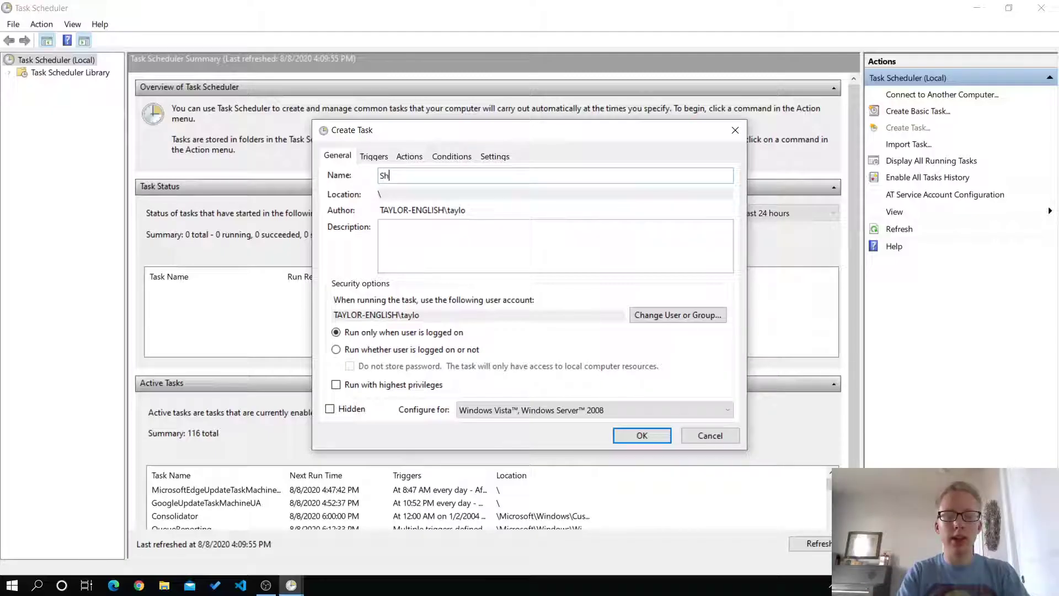
type("ut Down")
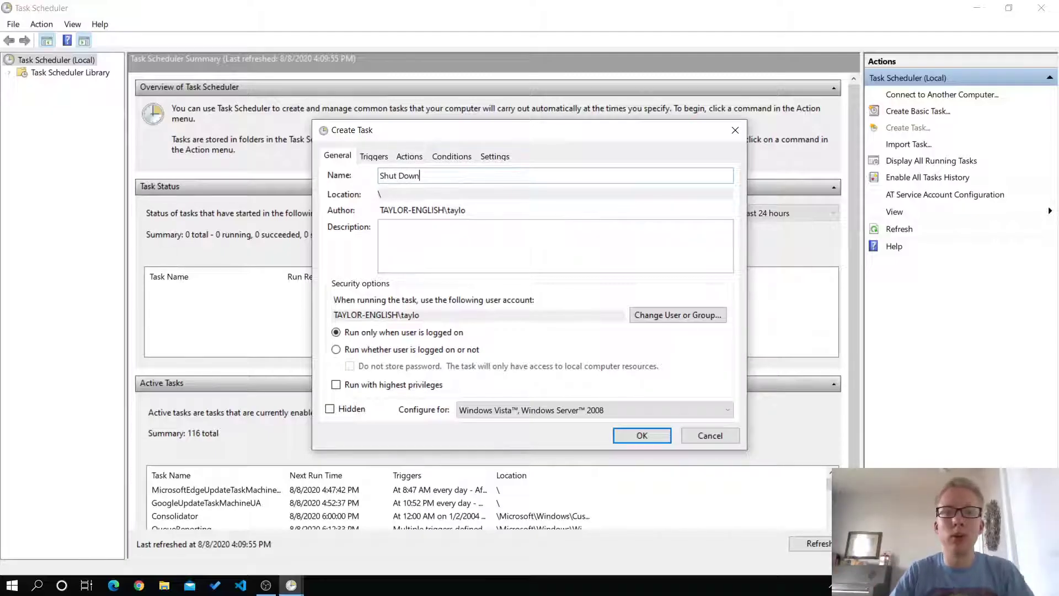
left_click(605, 236)
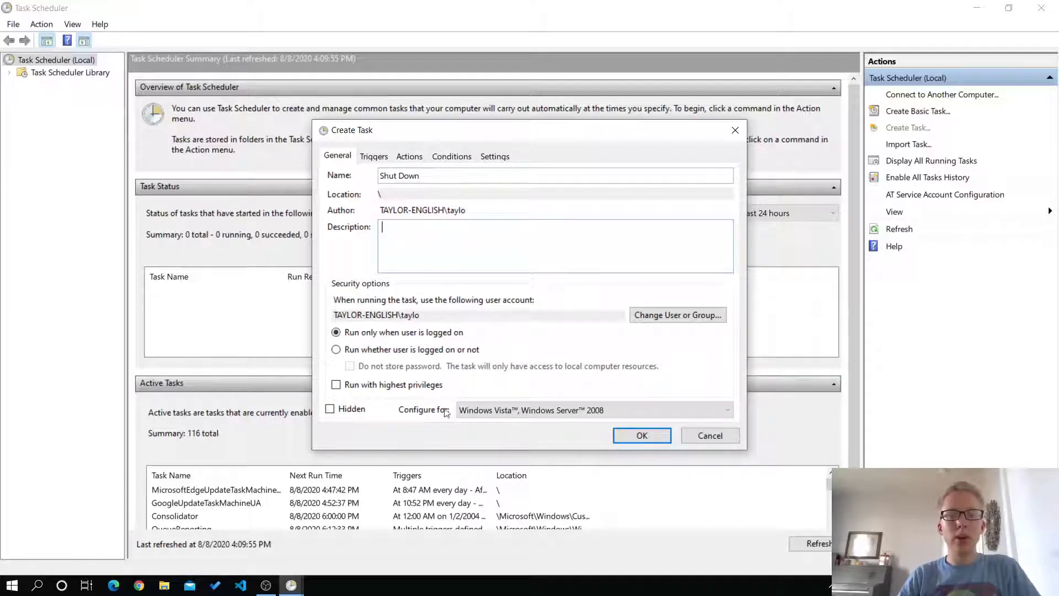
left_click(527, 413)
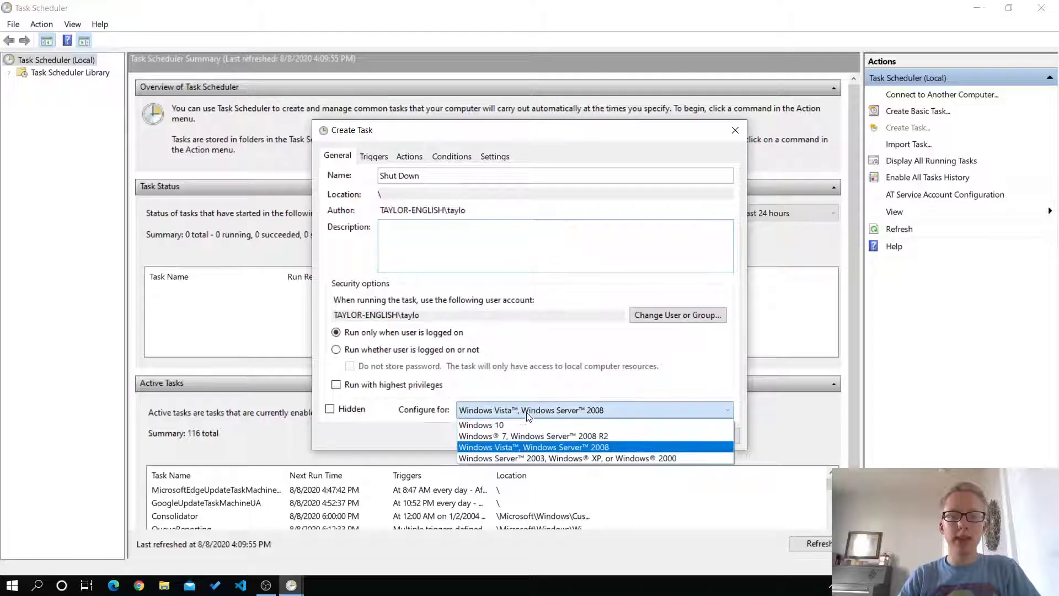
left_click(502, 426)
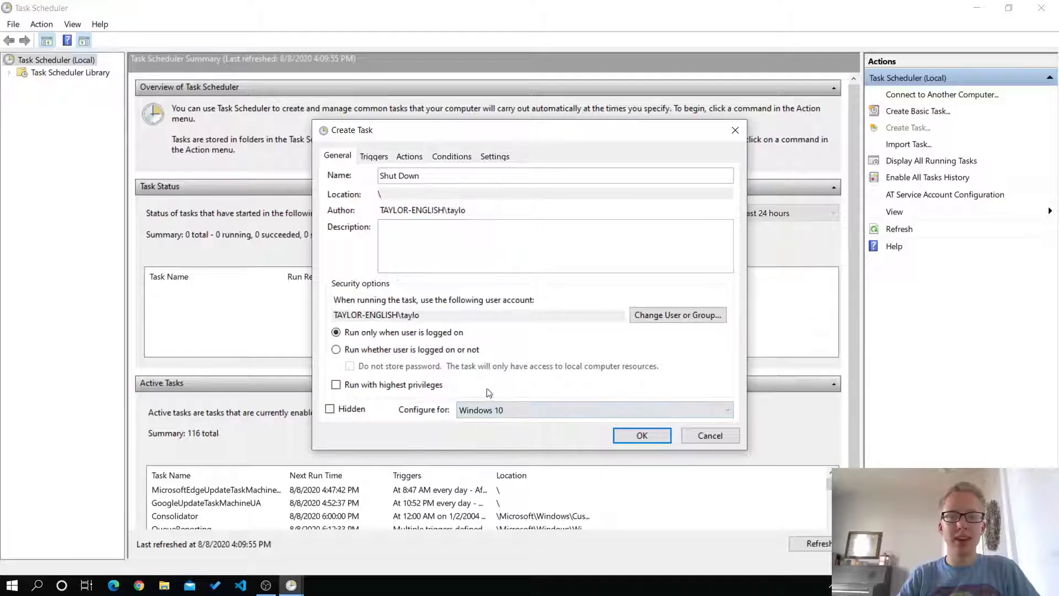
Add an 'On a schedule' Daily trigger starting at 9:00:00 PM
left_click(374, 157)
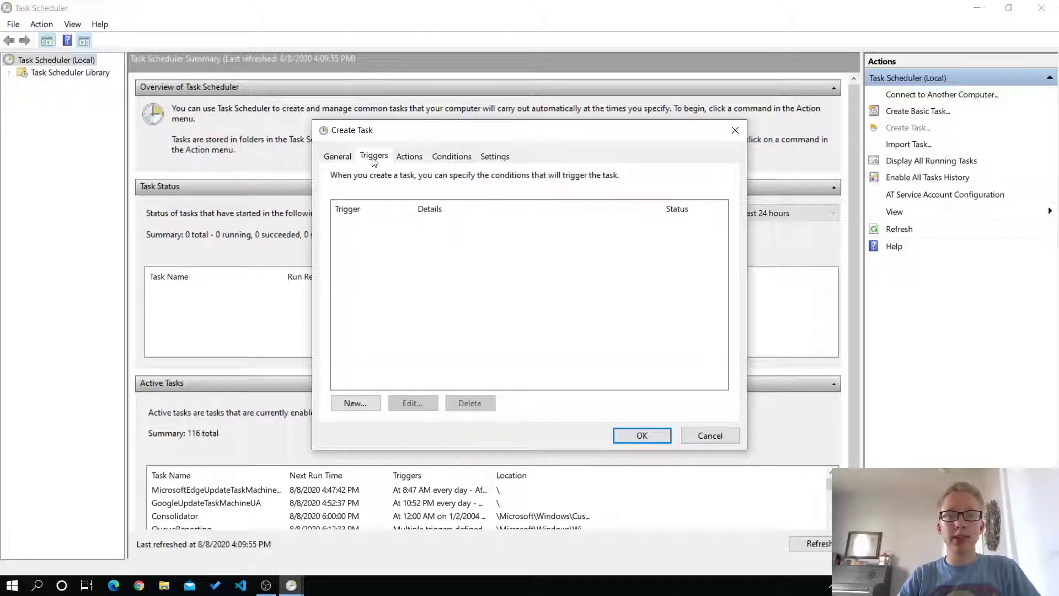
left_click(370, 411)
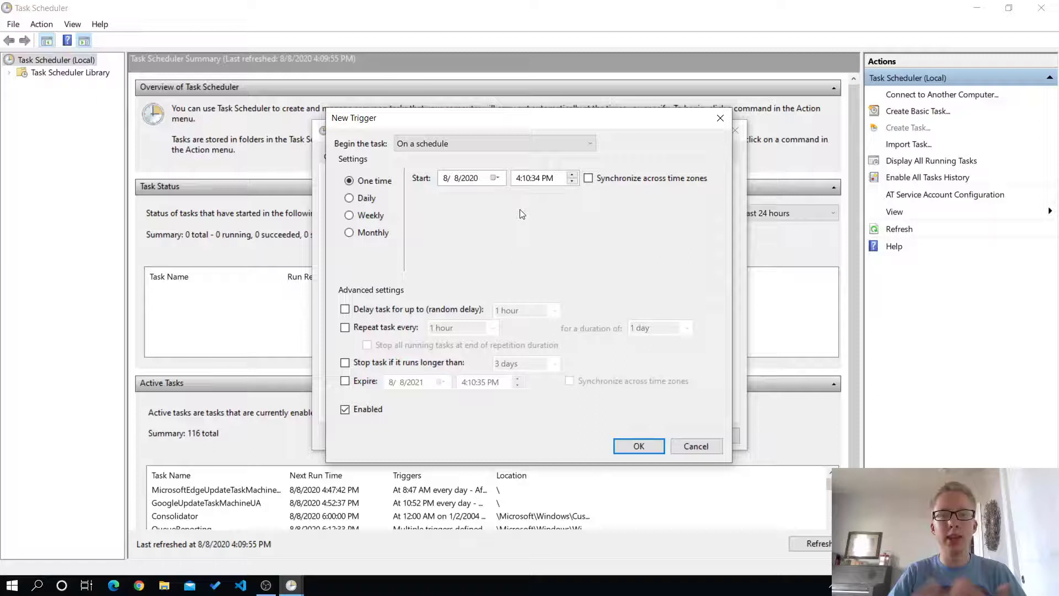
left_click(491, 146)
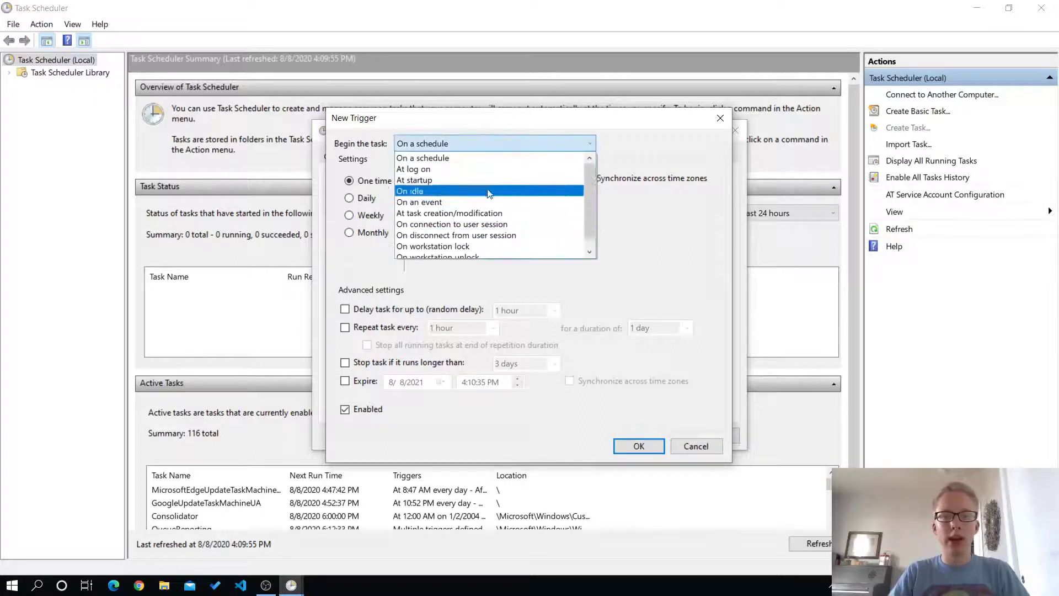
scroll(477, 182, "down", 1)
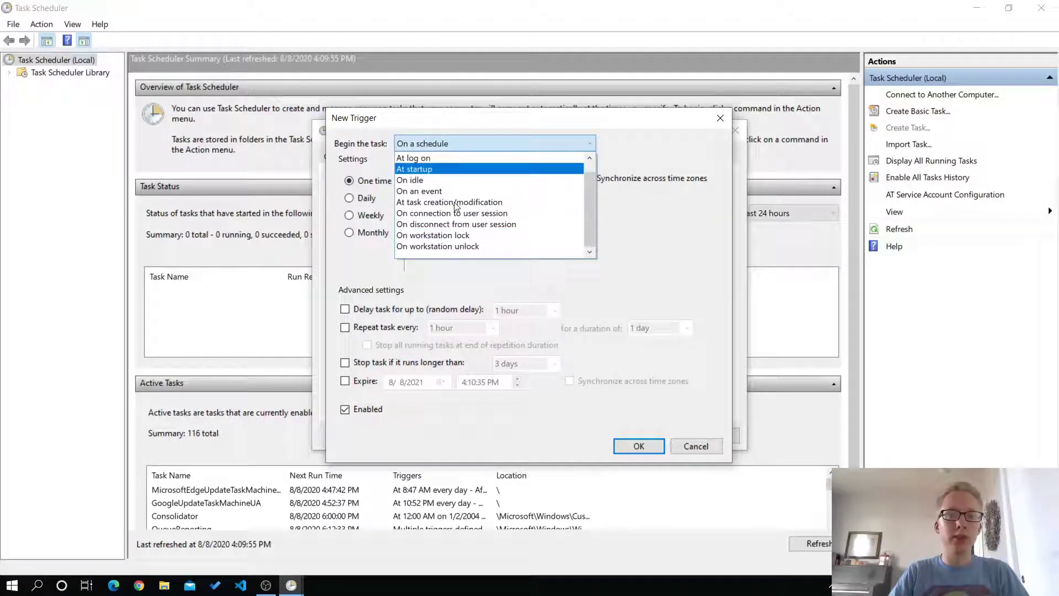
left_click(423, 146)
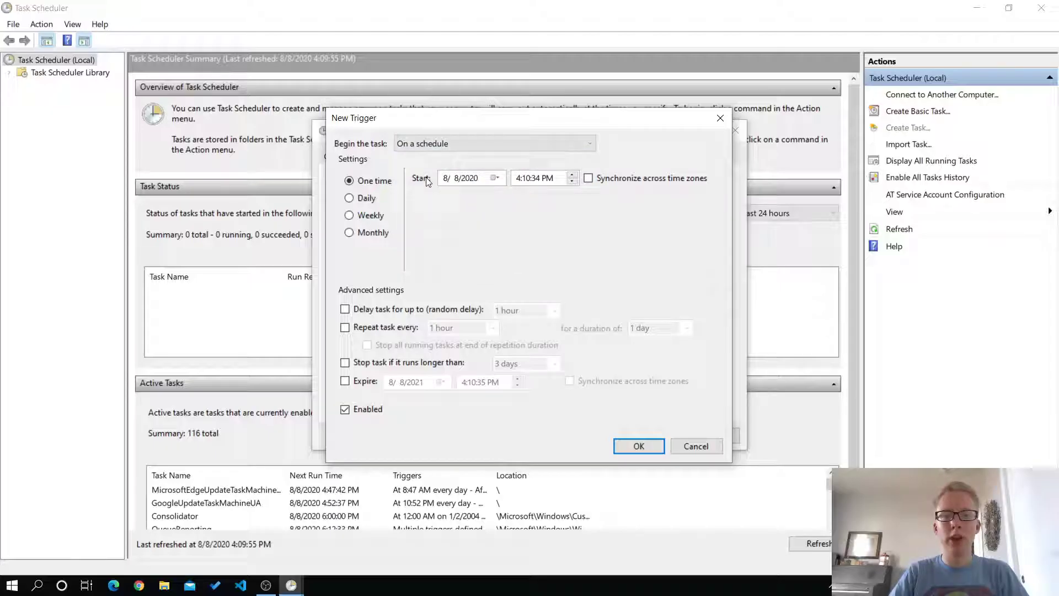
left_click(351, 199)
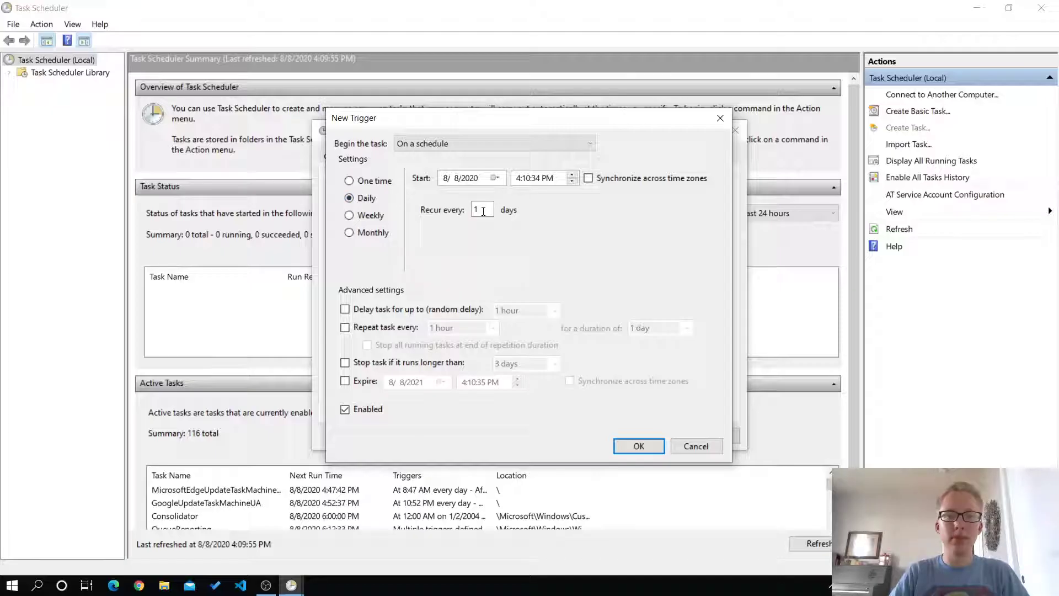
left_click(530, 178)
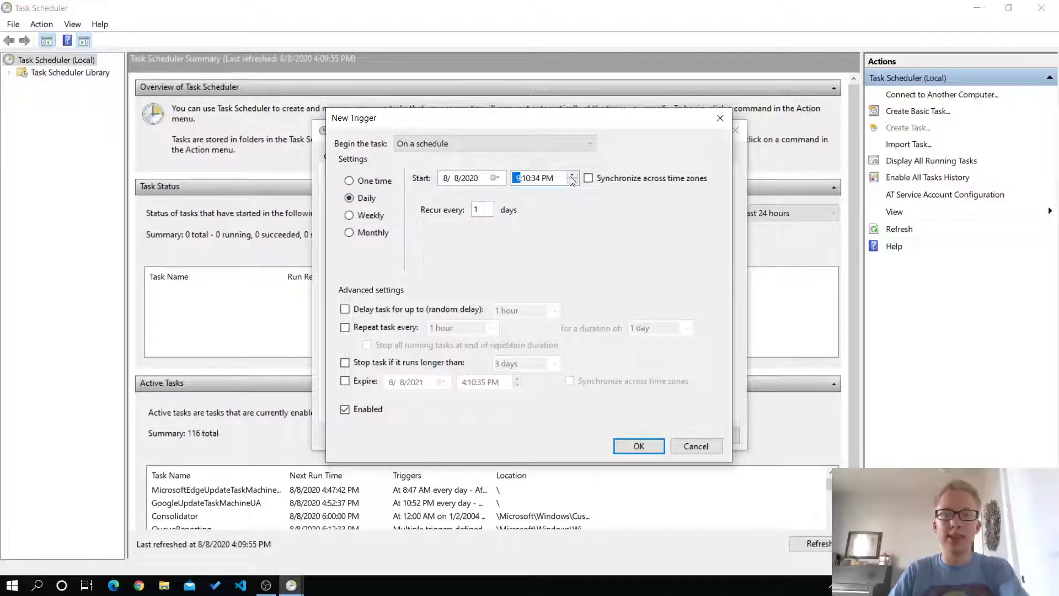
type("9:00:")
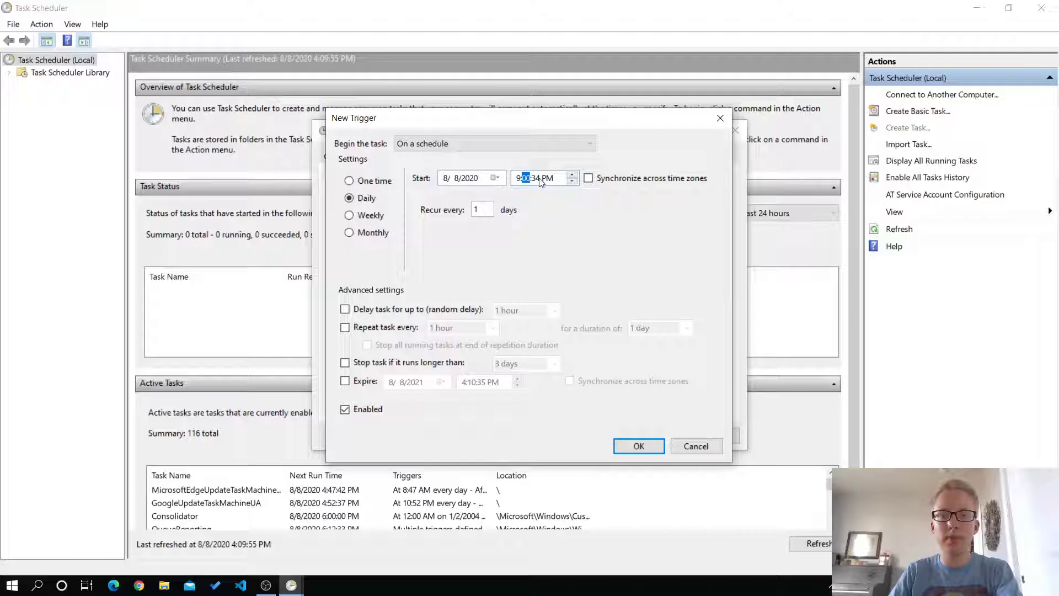
type("00")
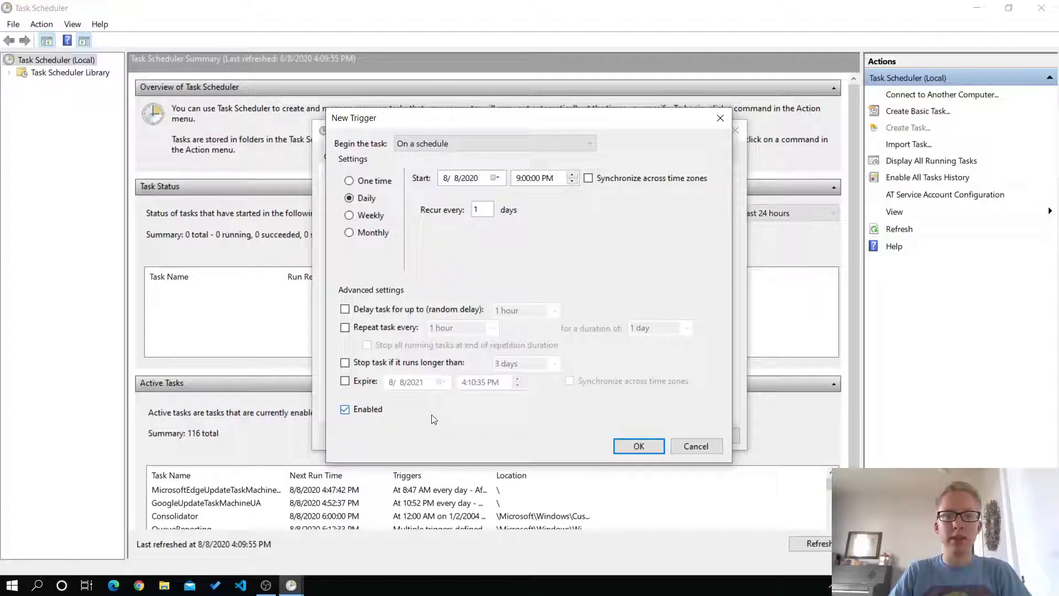
left_click(638, 446)
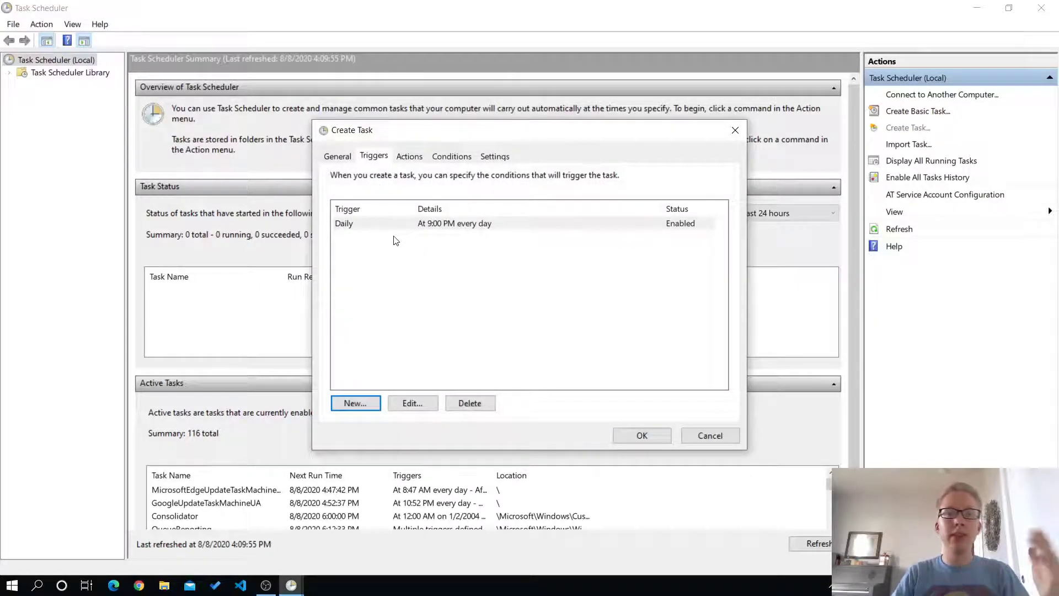
Add a 'Start a program' action running shutdown /s and accept the arguments prompt
left_click(412, 157)
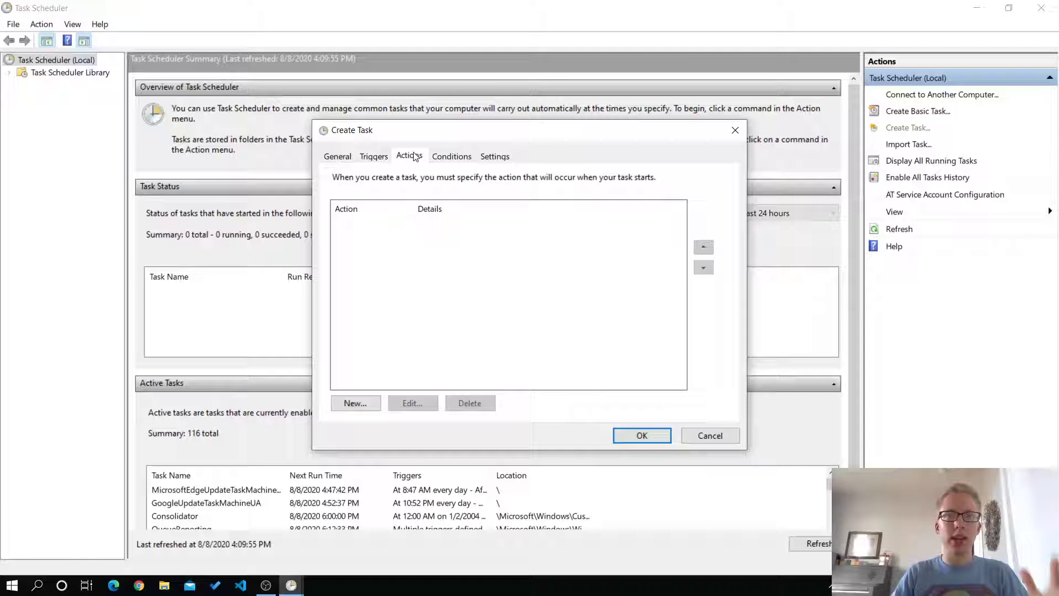
left_click(357, 406)
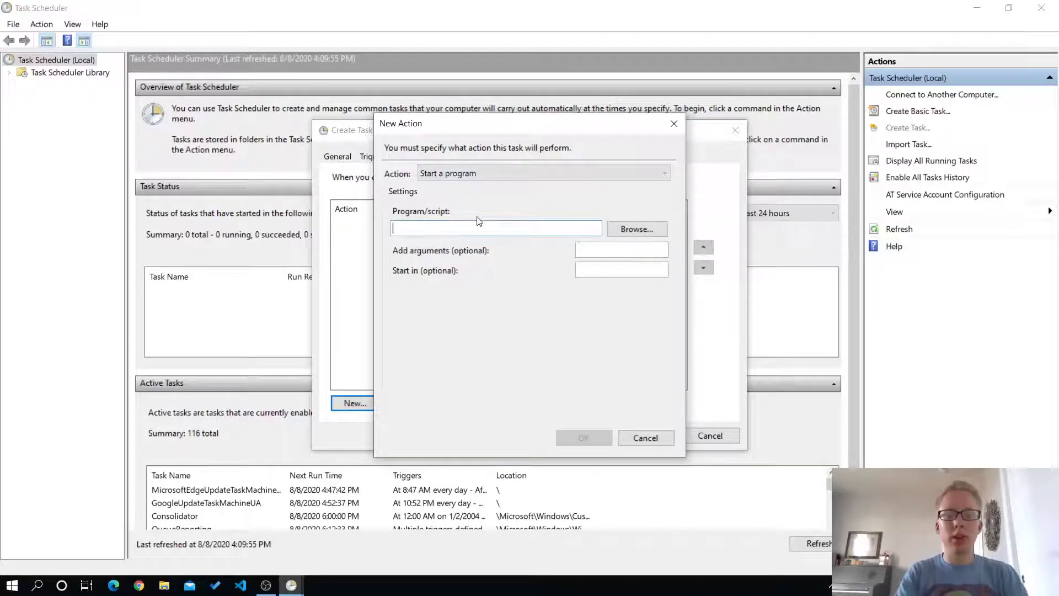
type("sh")
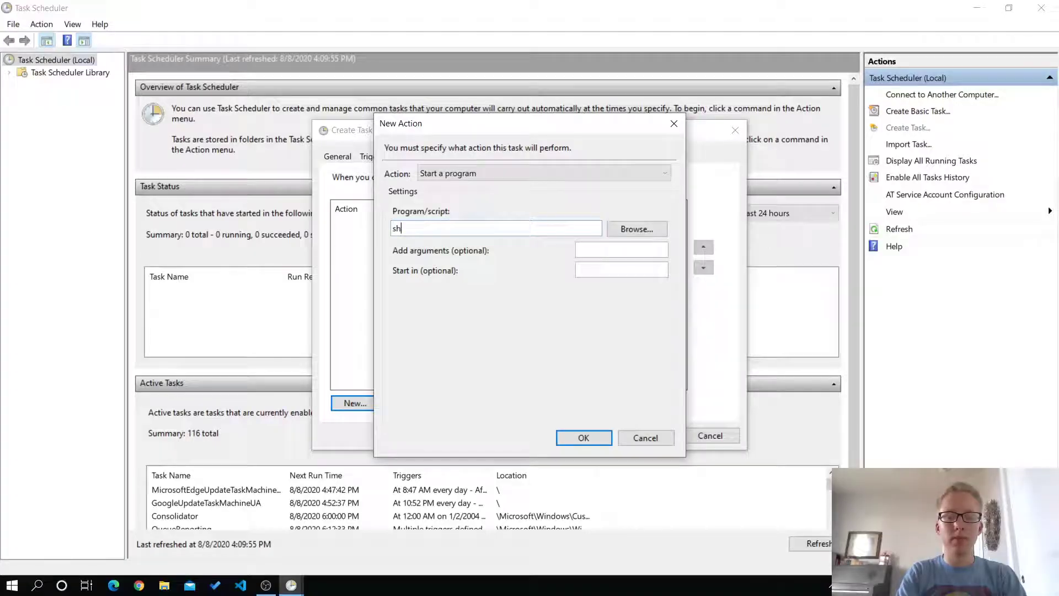
type("utdown")
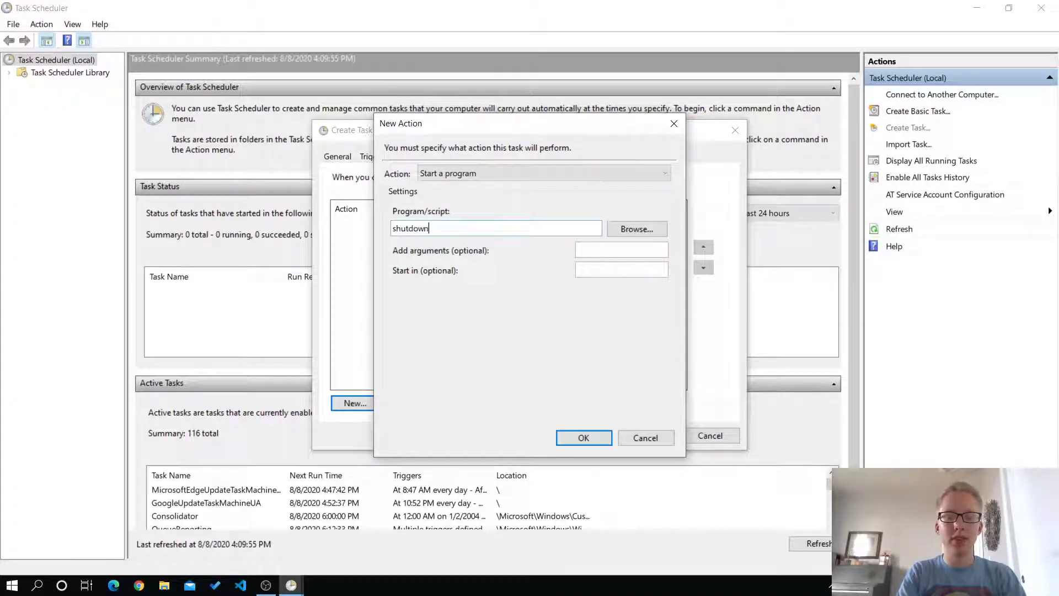
type(" /")
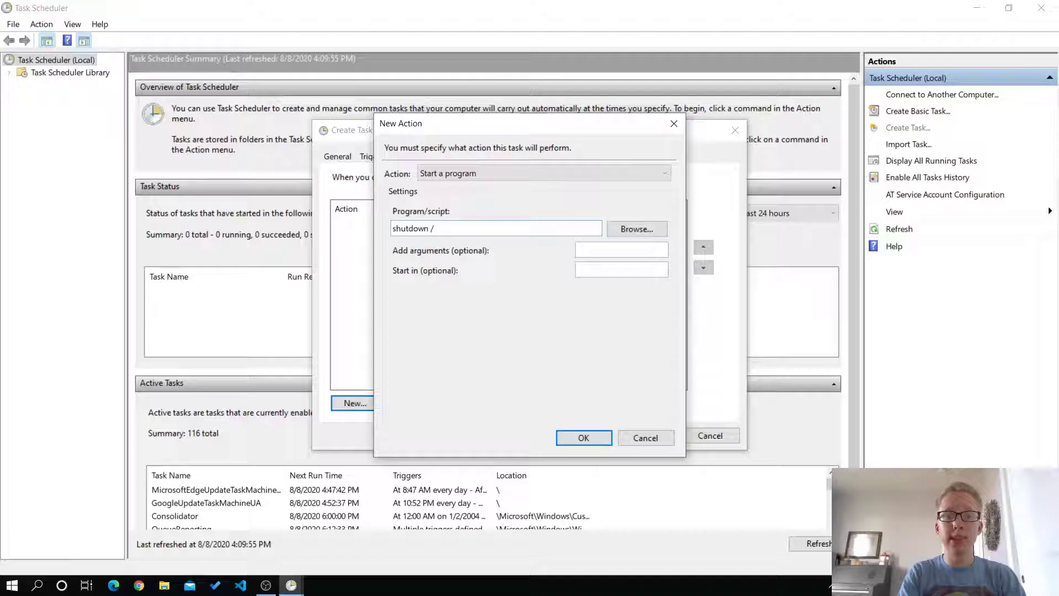
type("s")
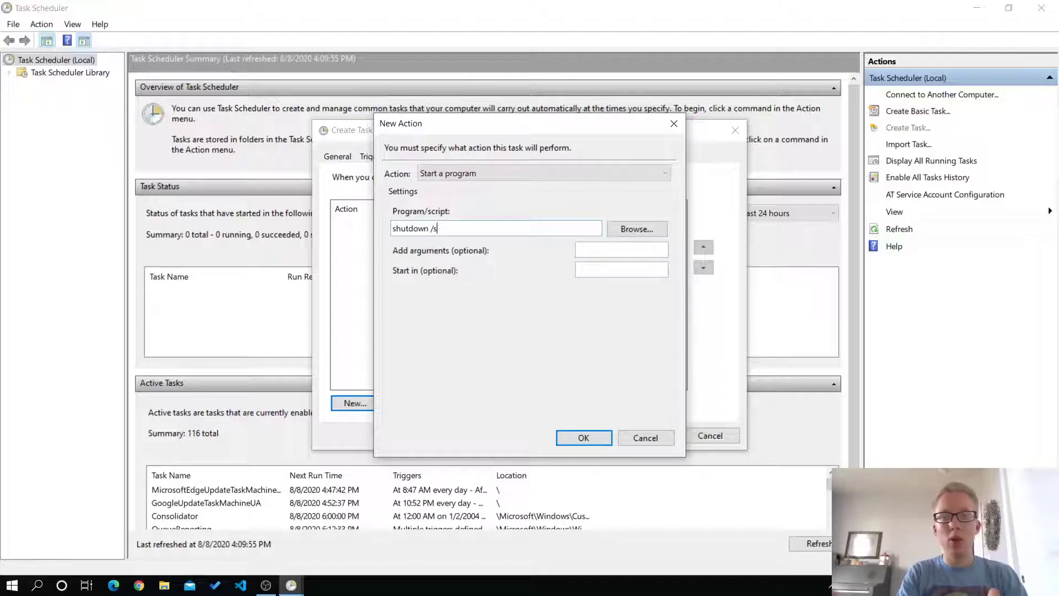
key("BackSpace")
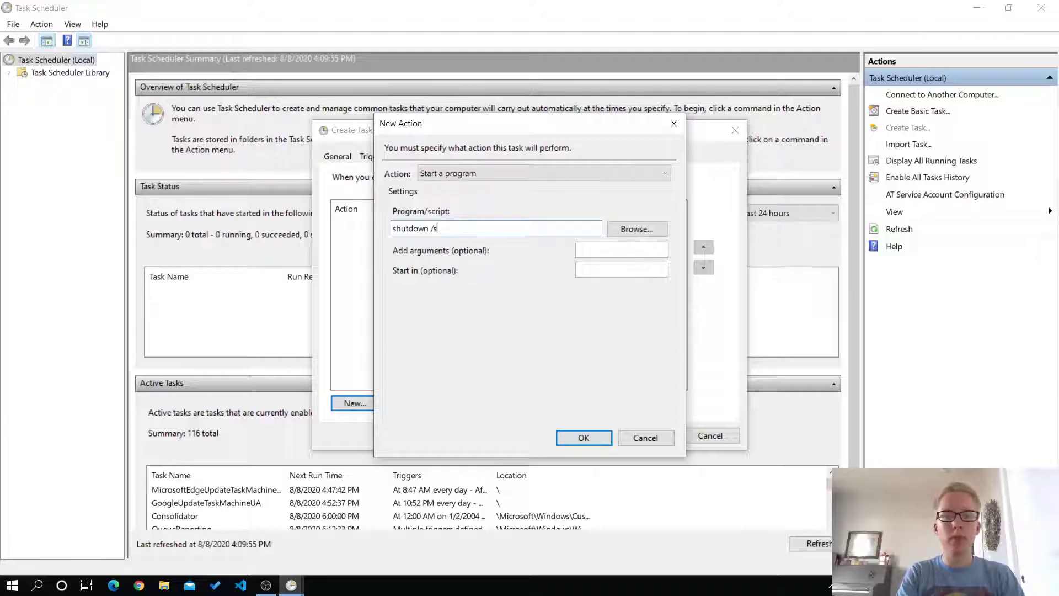
left_click(586, 436)
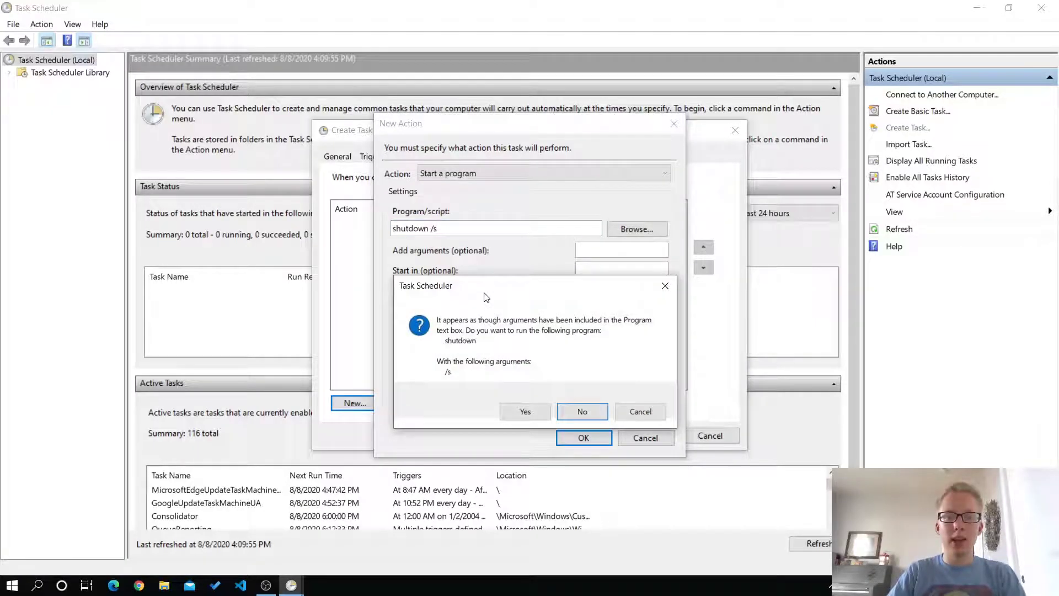
left_click_drag(486, 297, 472, 269)
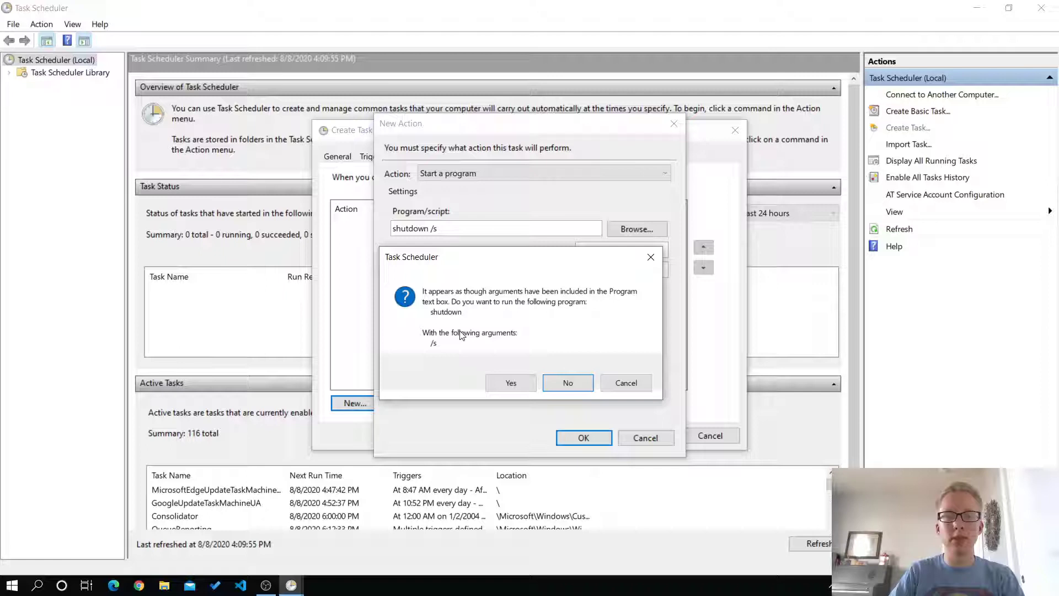
left_click(510, 379)
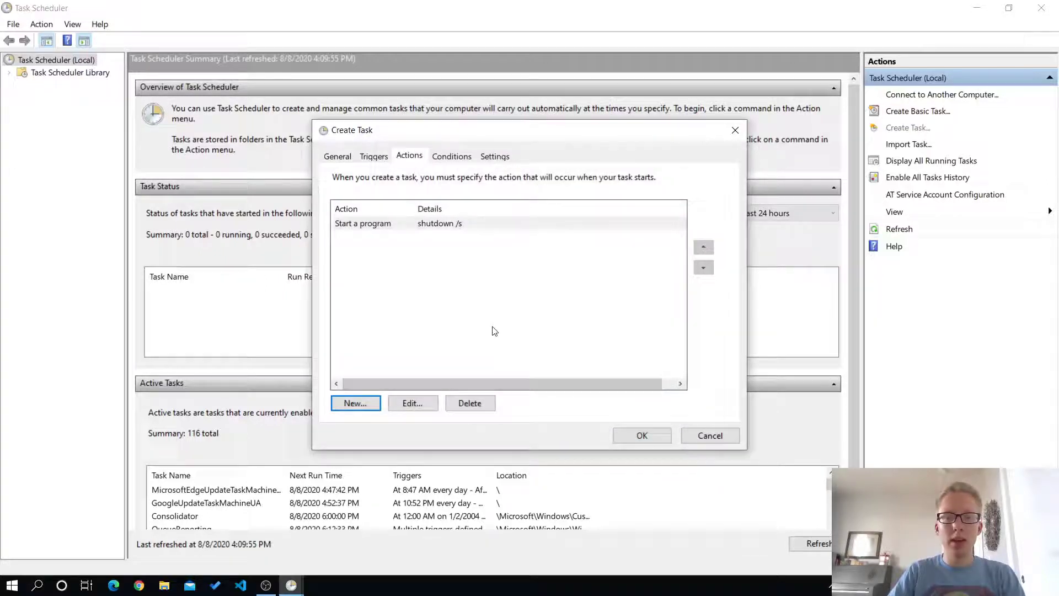
Require 10 idle minutes with a 1 hour wait for idle, leaving the network condition unchecked
left_click(457, 156)
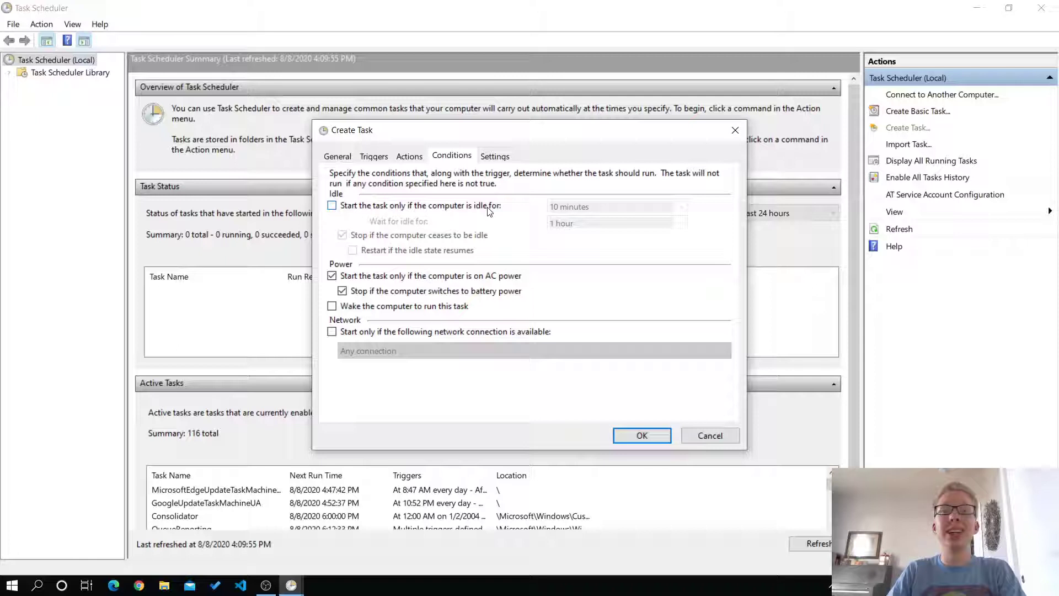
left_click(331, 207)
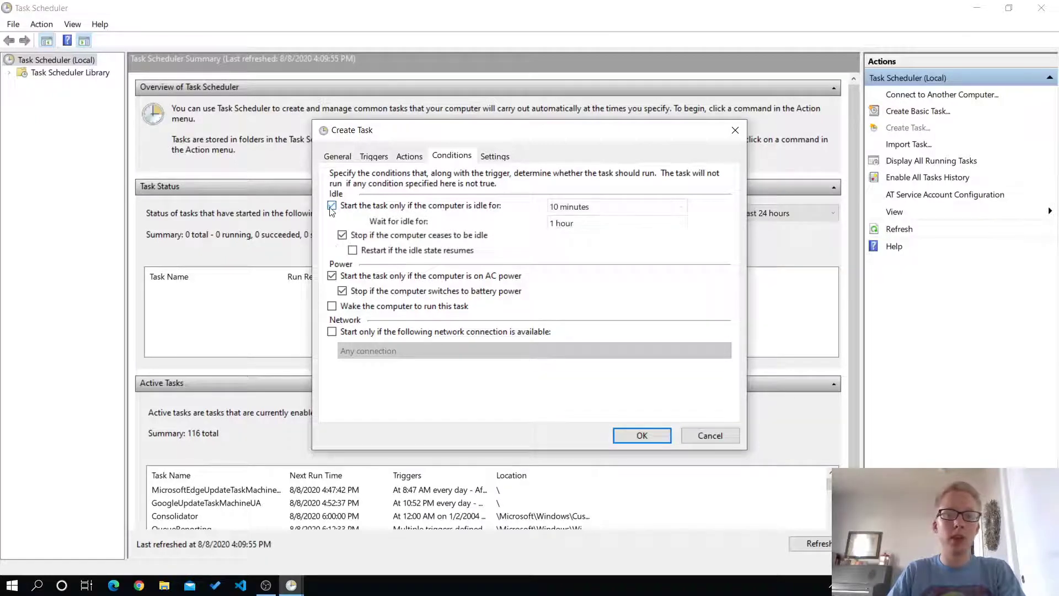
left_click(615, 207)
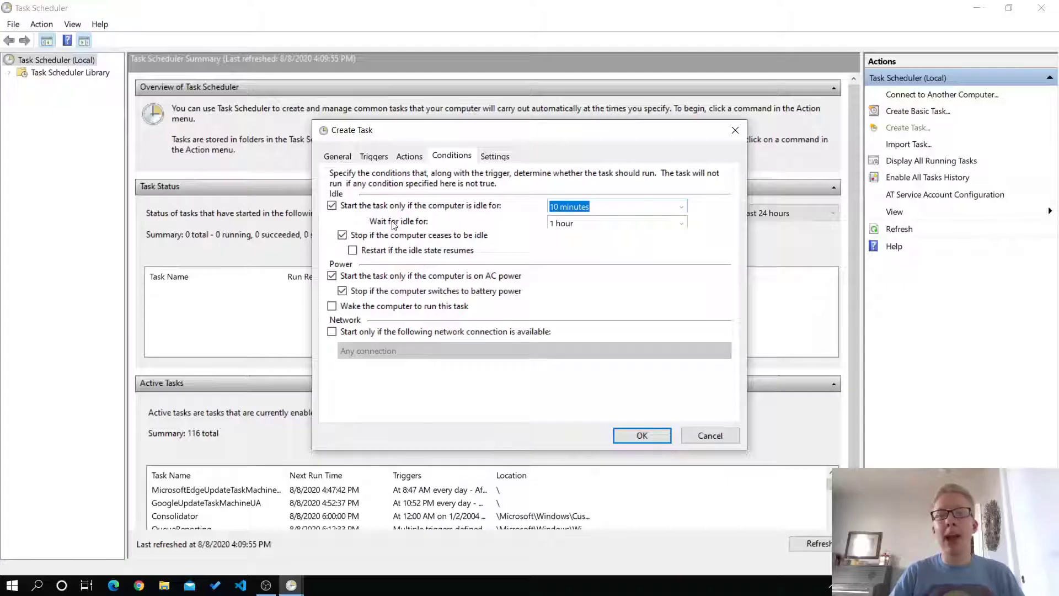
left_click(681, 222)
left_click(681, 221)
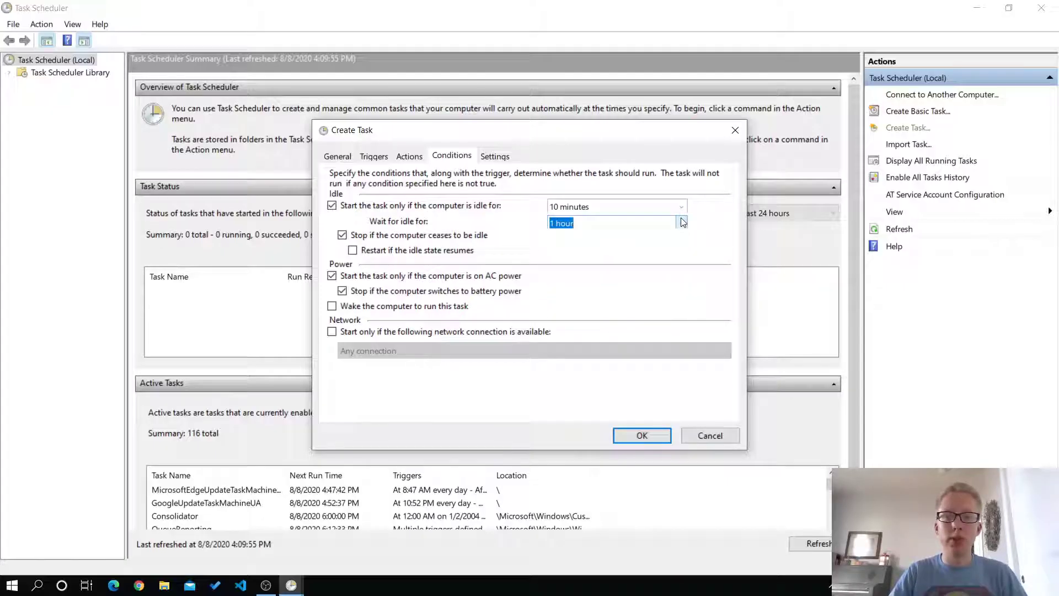
left_click(682, 208)
left_click(682, 208)
left_click(682, 226)
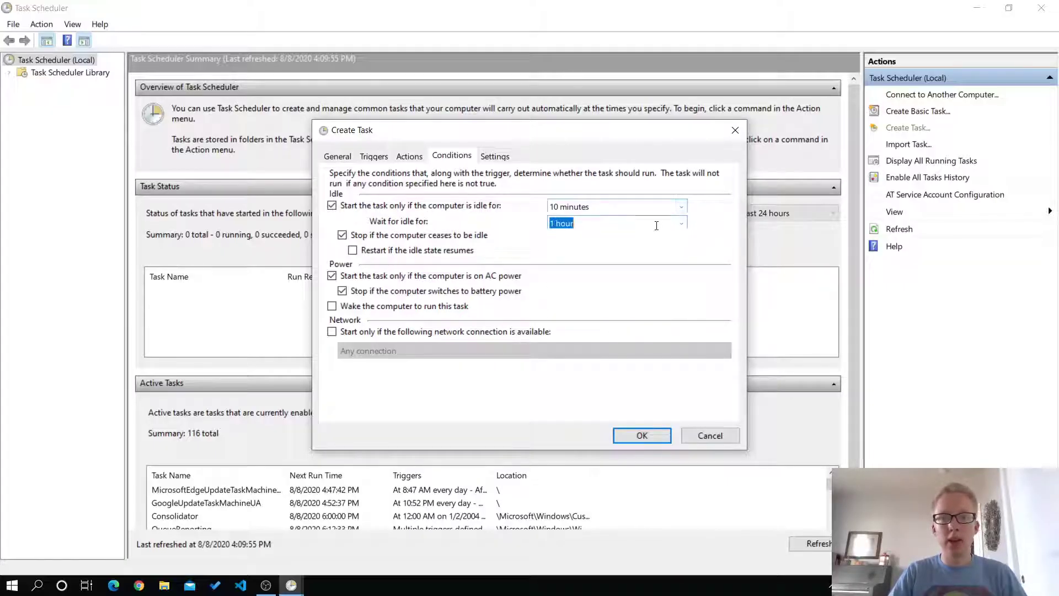
left_click(683, 228)
left_click(683, 229)
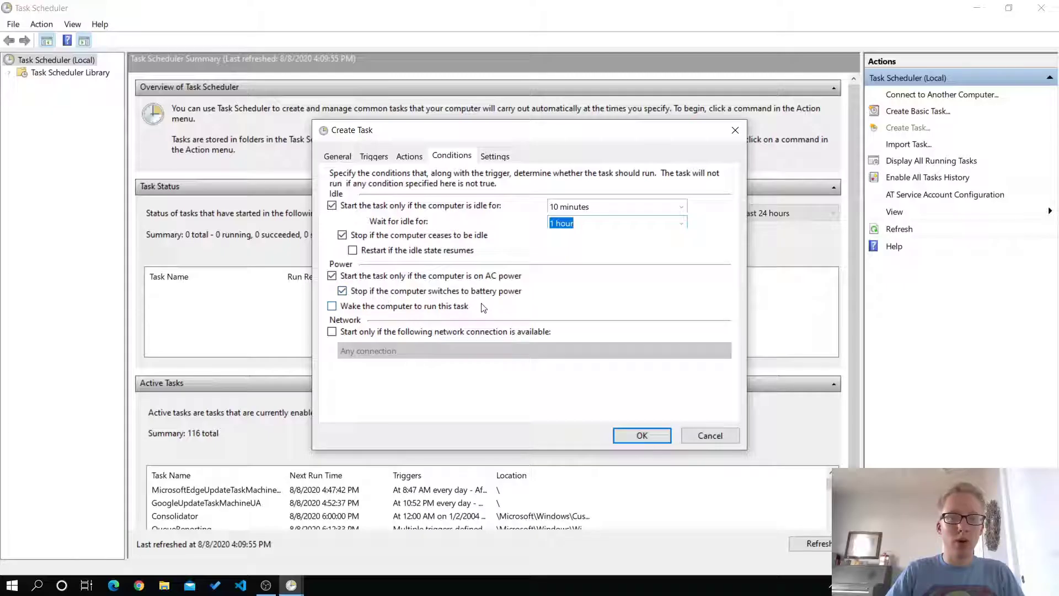
left_click(332, 332)
left_click(332, 332)
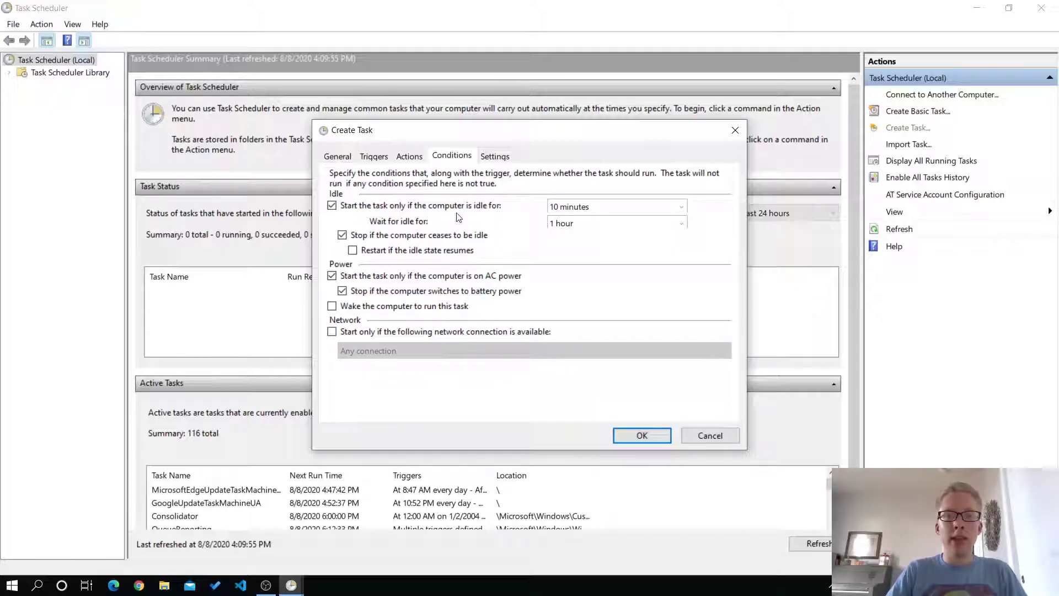
On Settings, set 'Stop the task if it runs longer than' to 1 hour
left_click(495, 158)
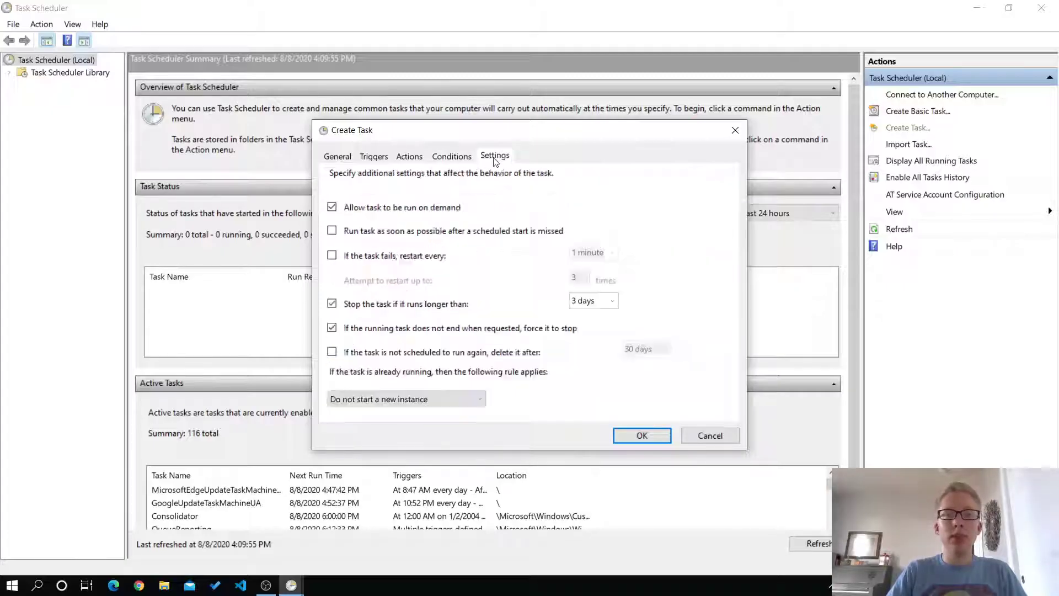
left_click(612, 301)
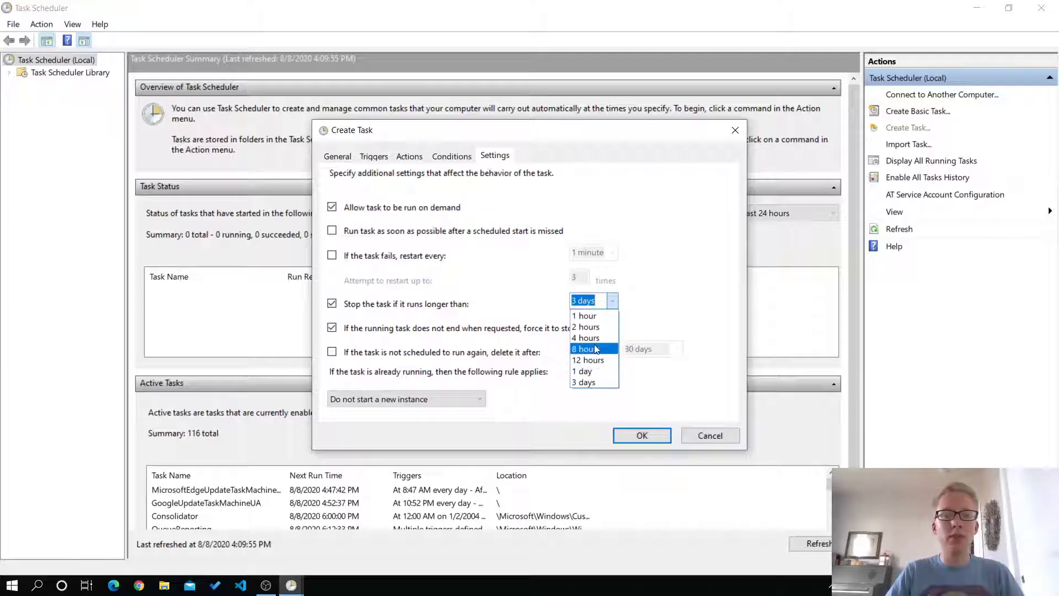
left_click(592, 320)
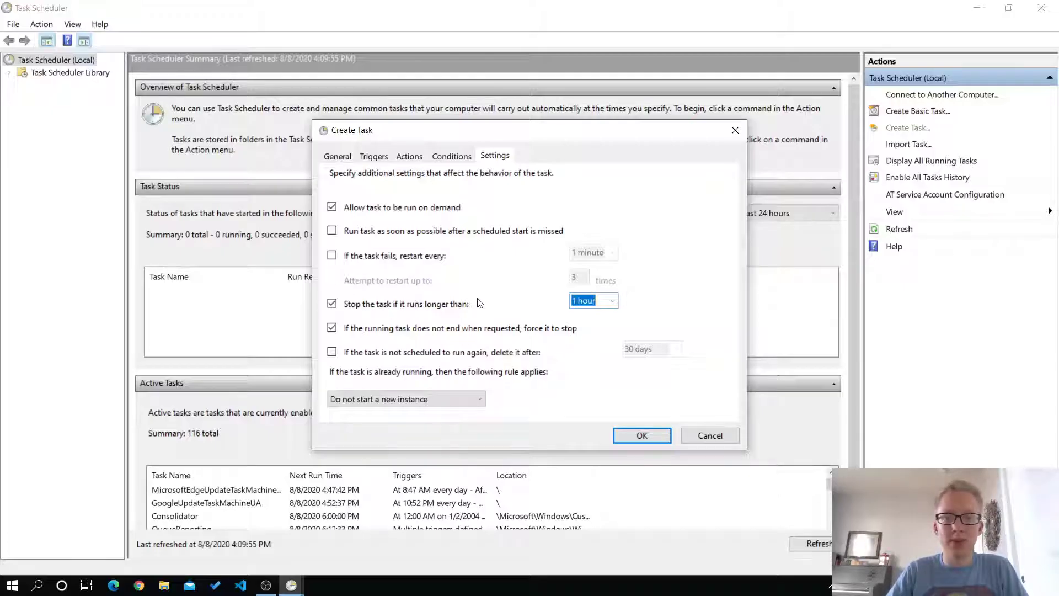
Review the General, Actions and Triggers tabs, opening and cancelling a new trigger
left_click(338, 157)
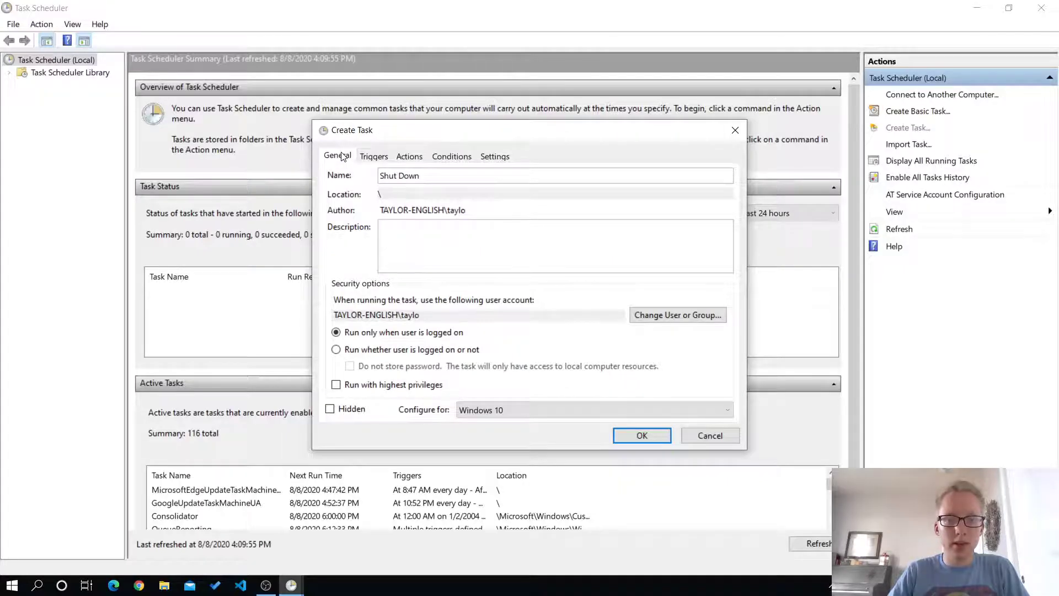
left_click(407, 158)
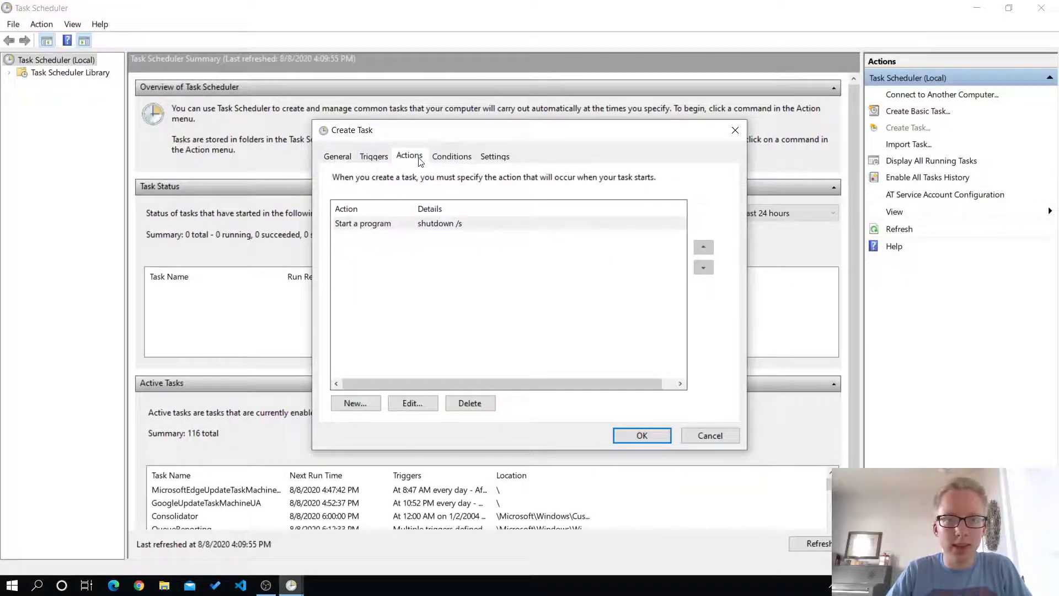
left_click(461, 160)
left_click(430, 160)
left_click(385, 160)
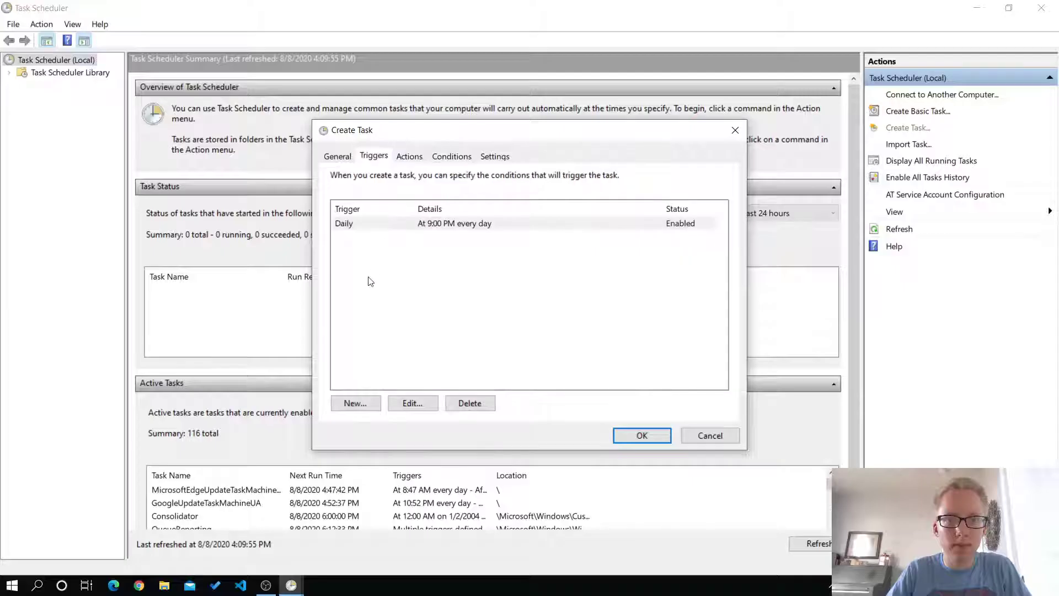
left_click(353, 223)
left_click(355, 403)
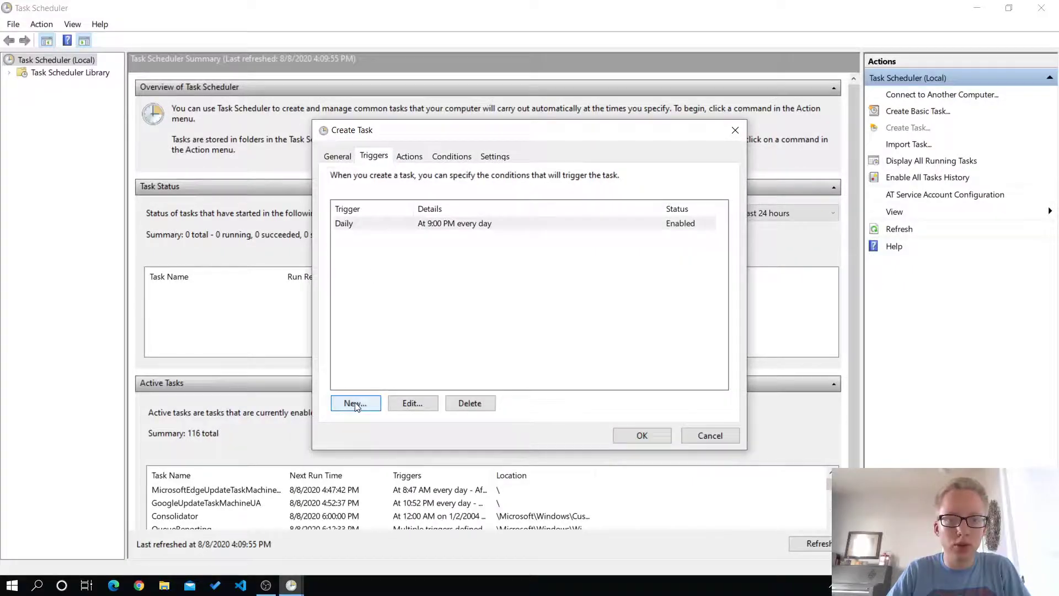
left_click(677, 436)
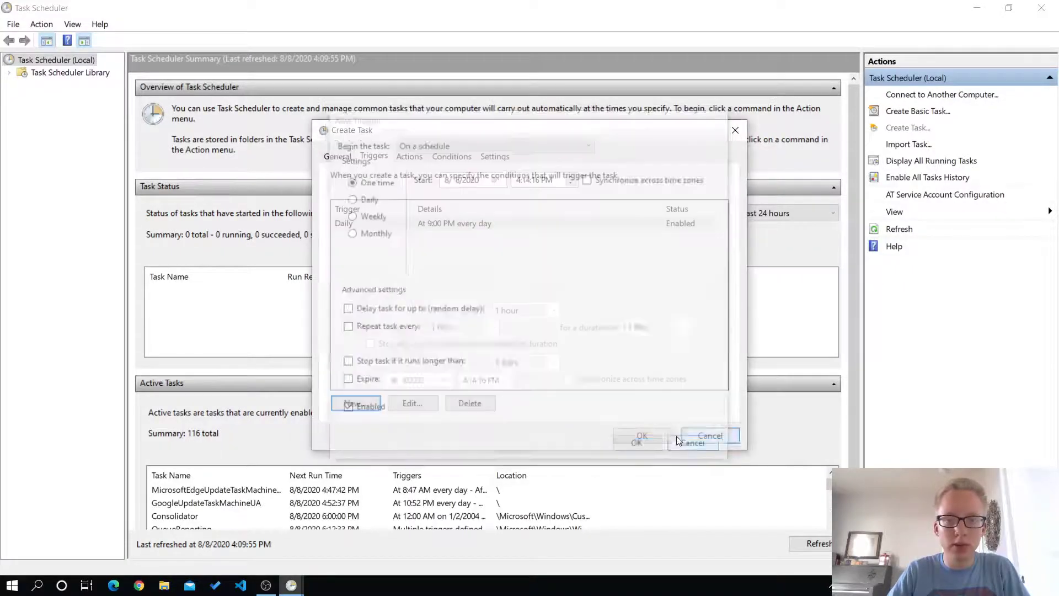
Edit the Daily trigger leaving Expire unchecked, then save the Shut Down task
left_click(427, 409)
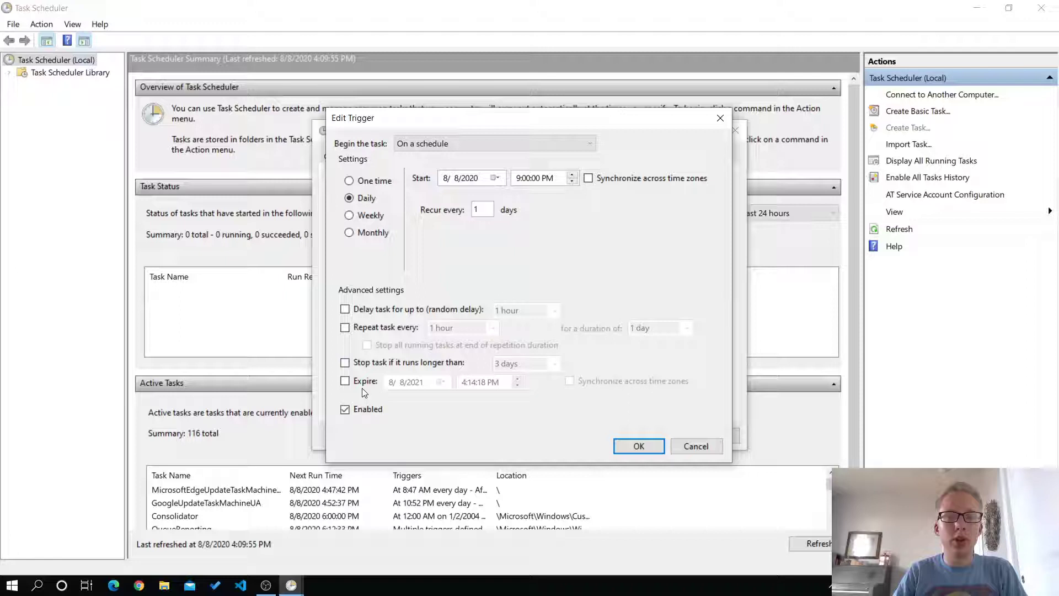
left_click(345, 381)
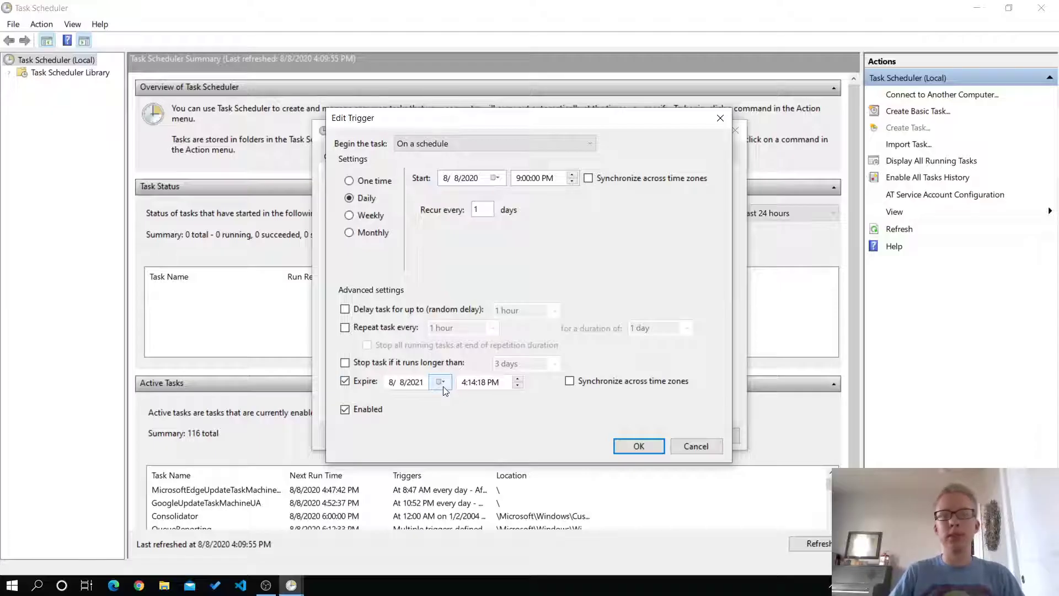
left_click(356, 382)
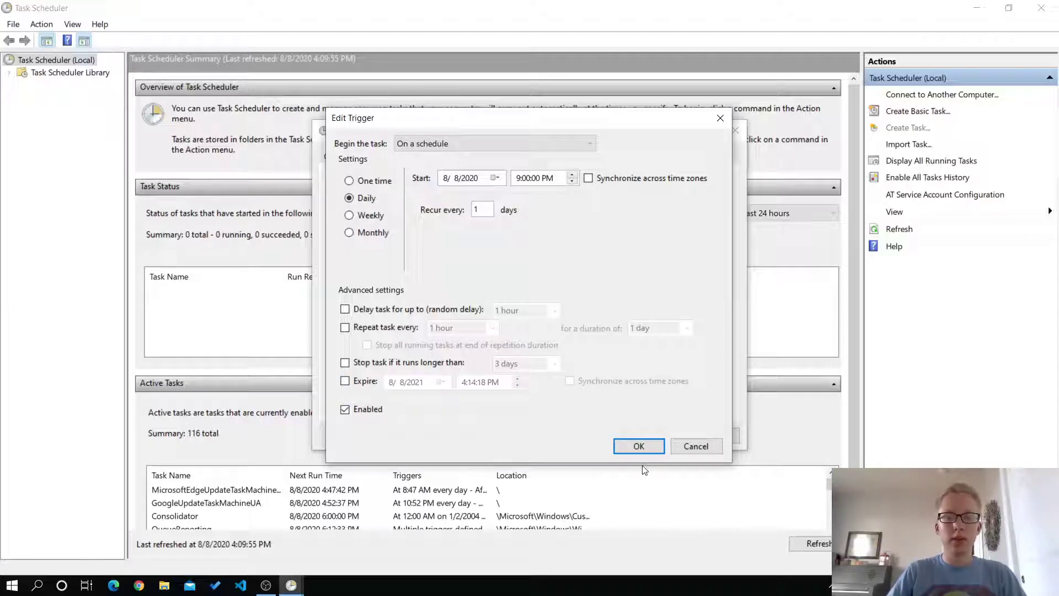
left_click(641, 450)
left_click(634, 436)
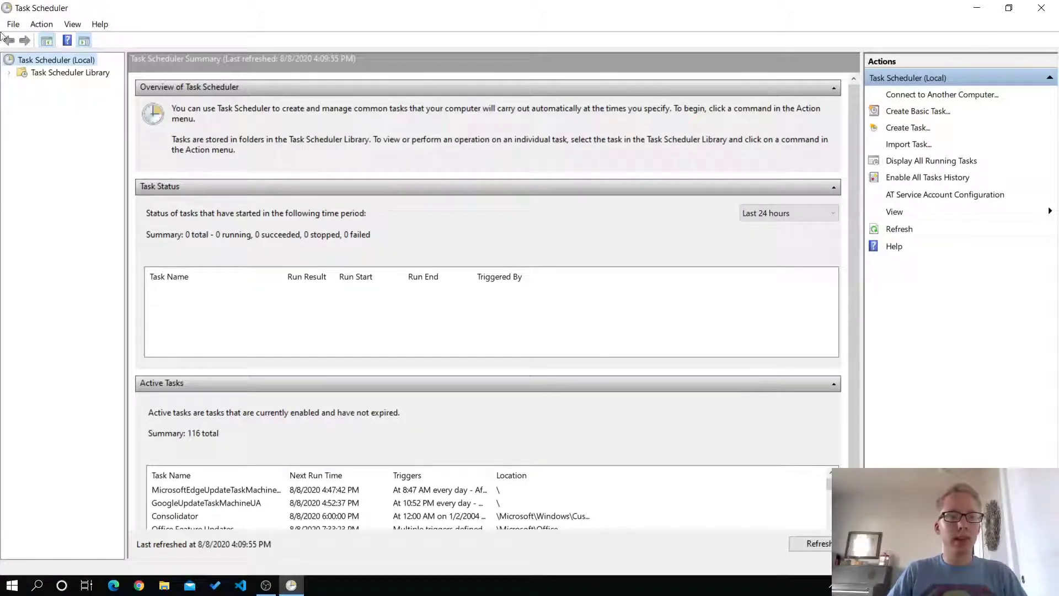
Show the Task Scheduler Library, widen the Name column and select the Shut Down task
left_click(91, 80)
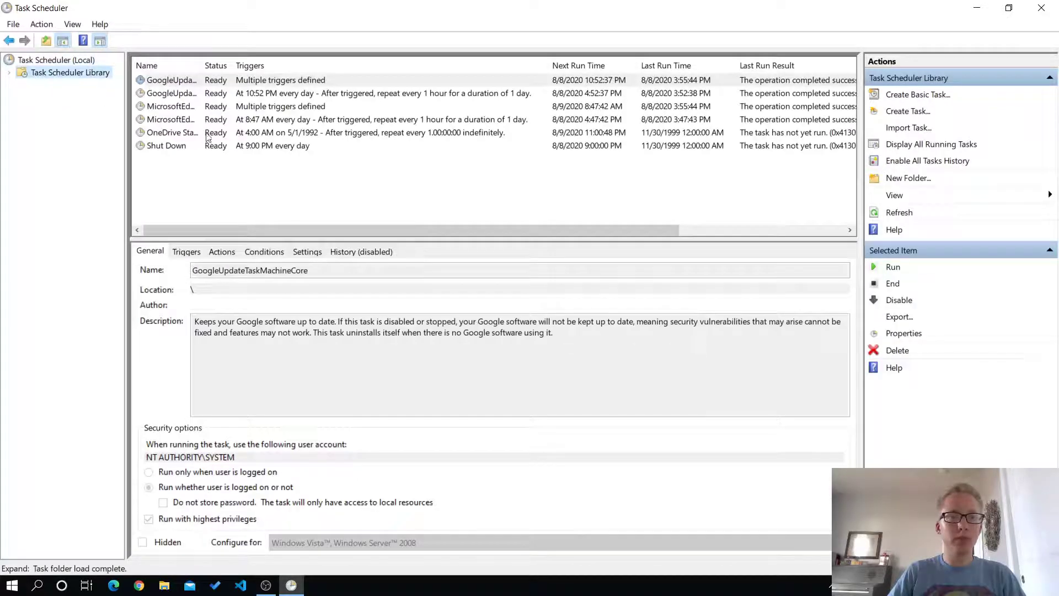
double_click(199, 72)
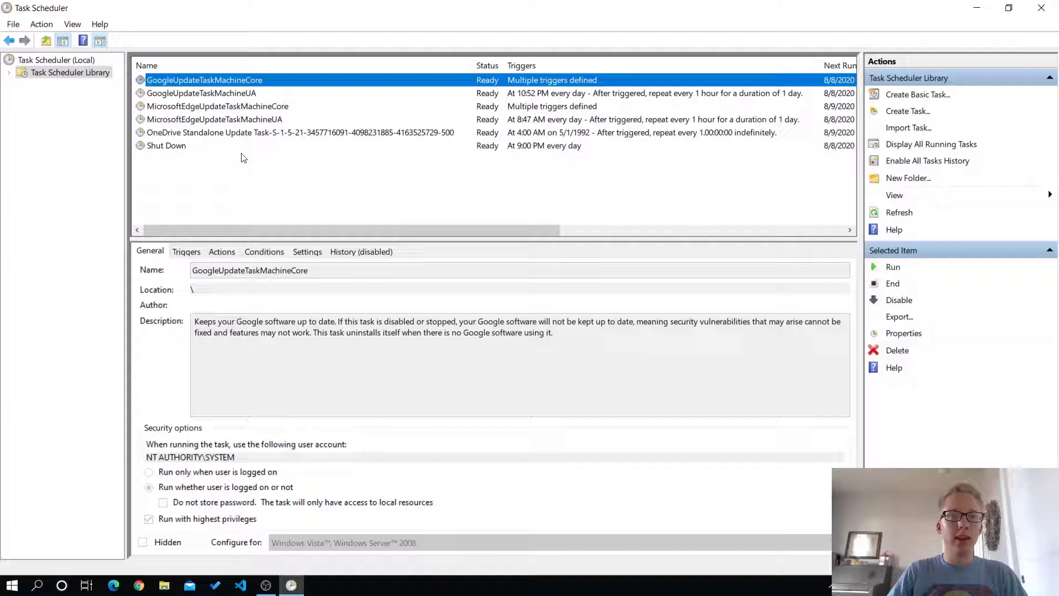
left_click_drag(208, 173, 241, 190)
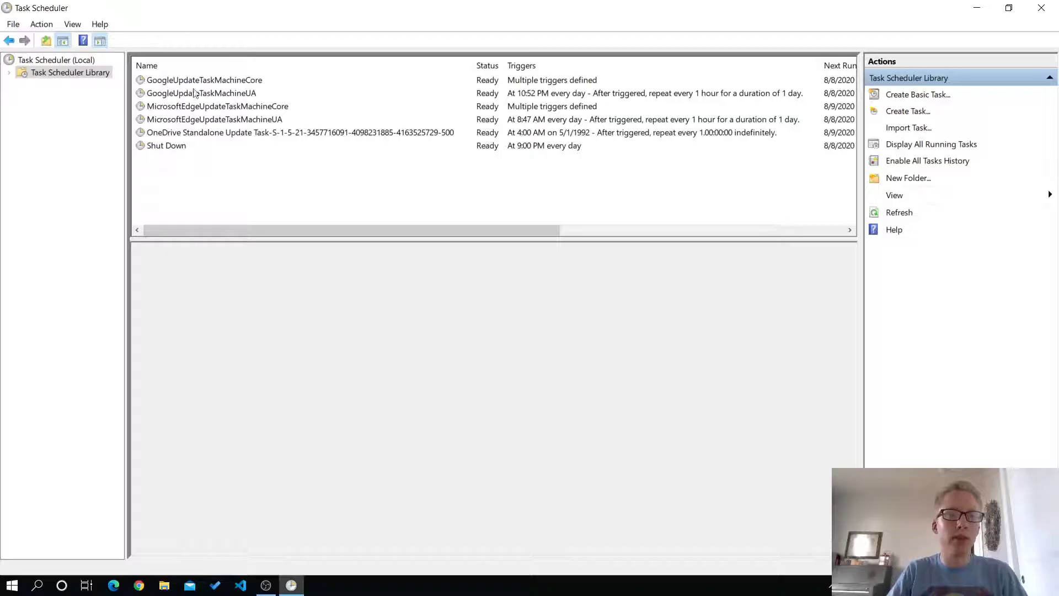
left_click(170, 147)
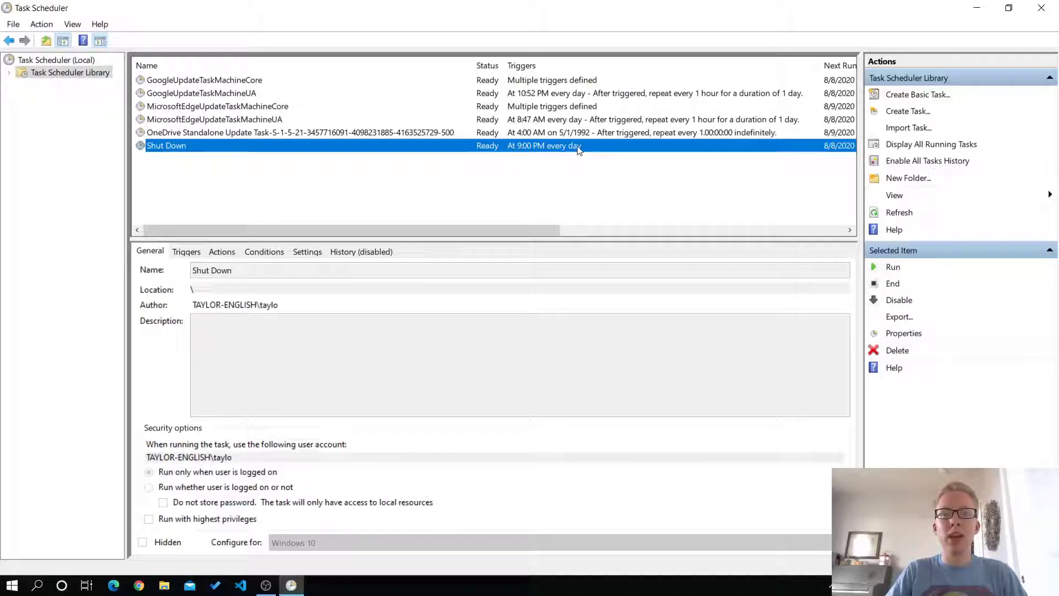
left_click_drag(522, 231, 726, 230)
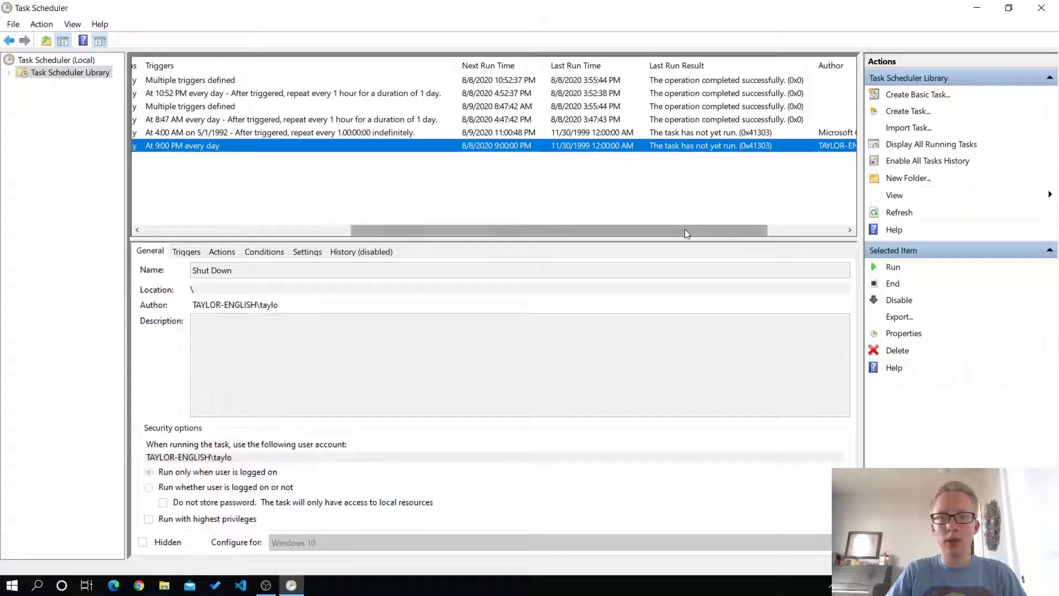
left_click_drag(687, 233, 749, 253)
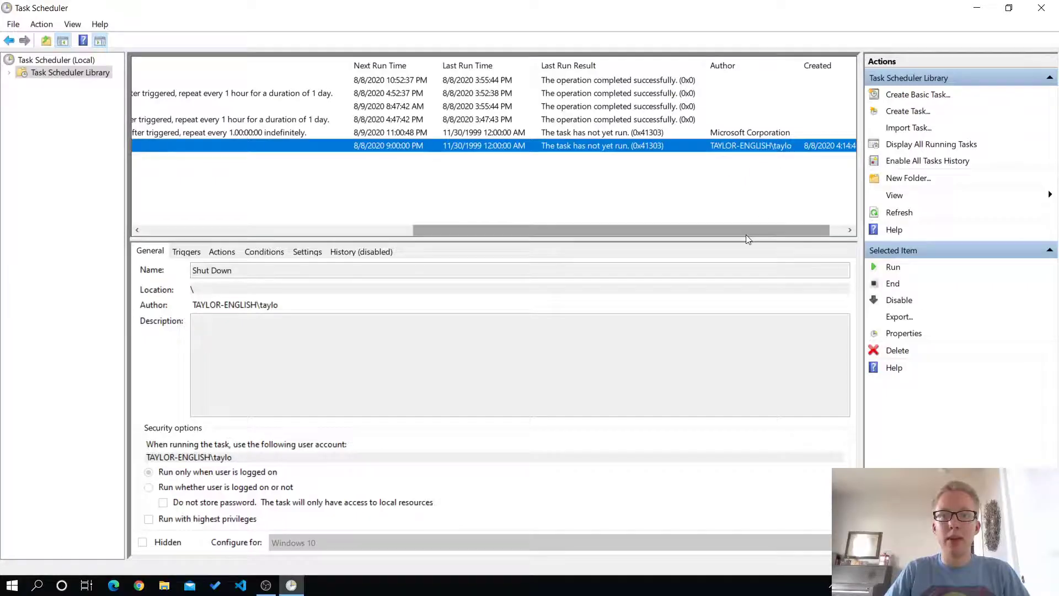
left_click_drag(747, 232, 317, 226)
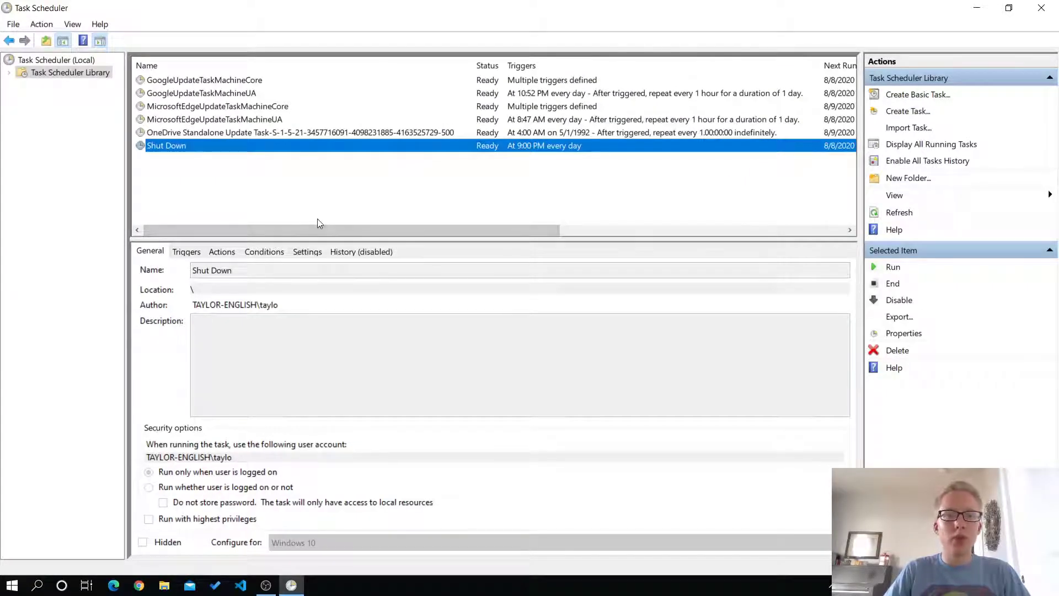
Open Shut Down's properties and cancel without changes, then close Task Scheduler
double_click(176, 146)
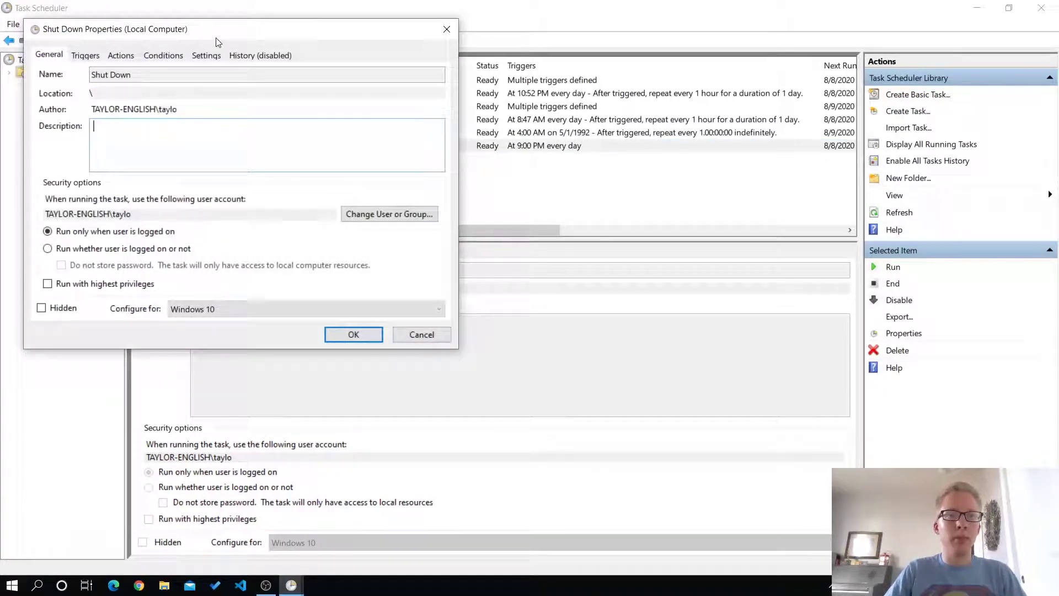
left_click_drag(212, 39, 318, 79)
left_click(515, 373)
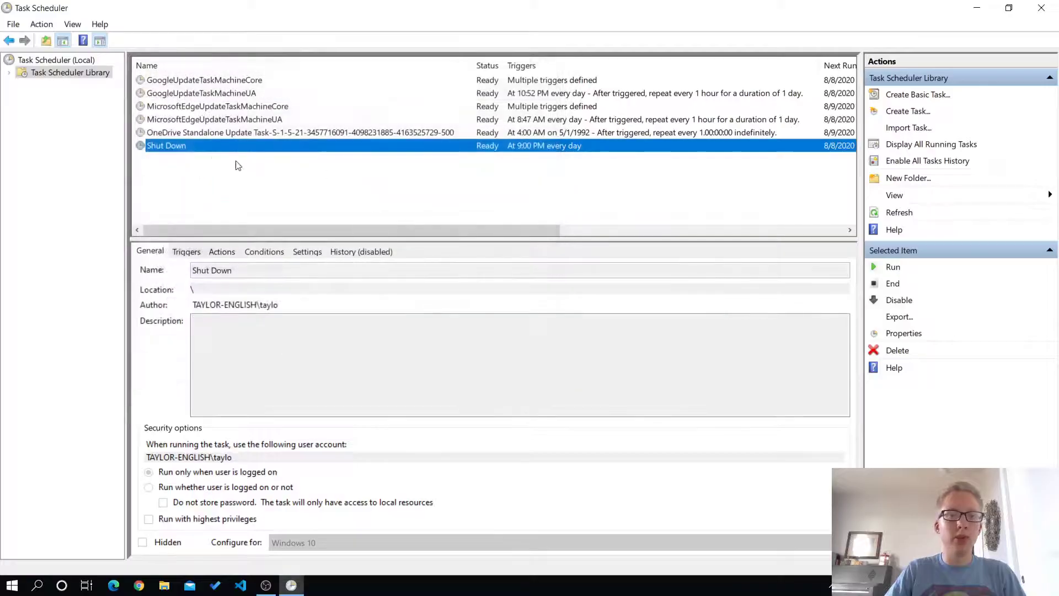
right_click(175, 146)
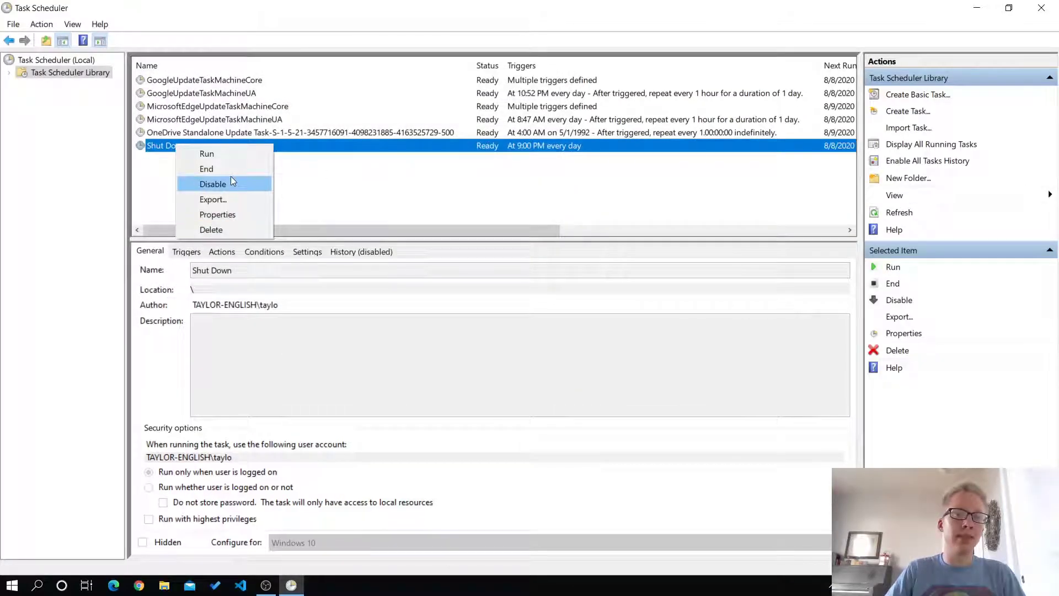
left_click(327, 194)
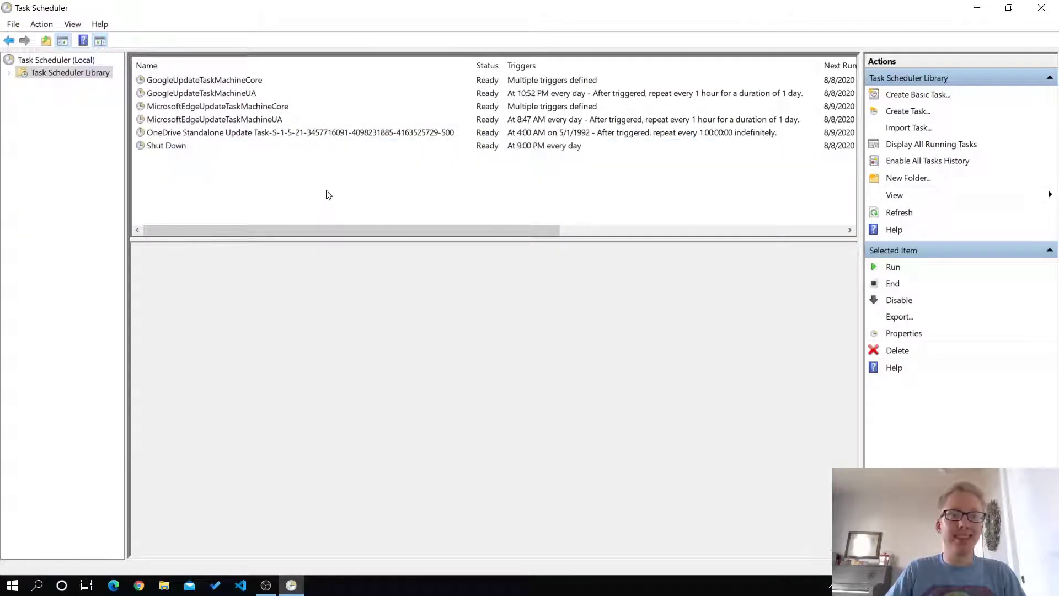
left_click(1041, 8)
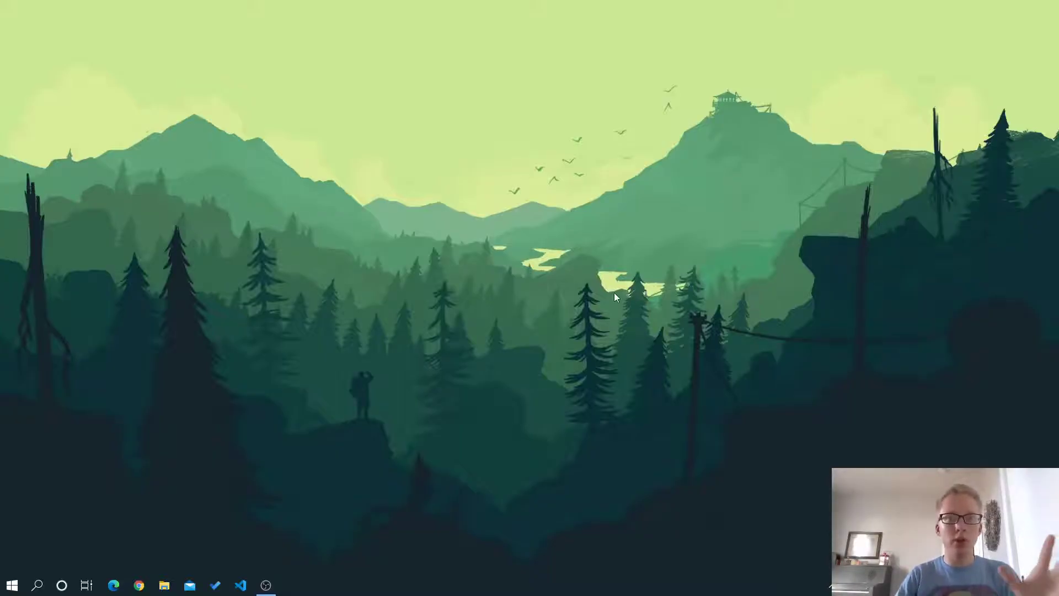
Launch Command Prompt via a 'cmd' search and run 'shutdown /?'
key("super")
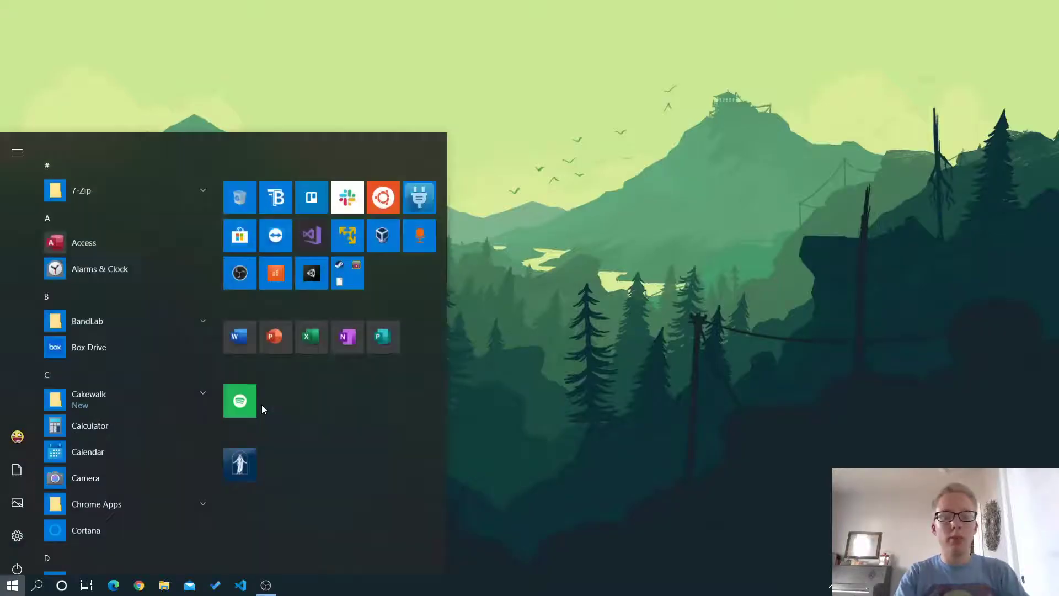
type("cmd")
key("Return")
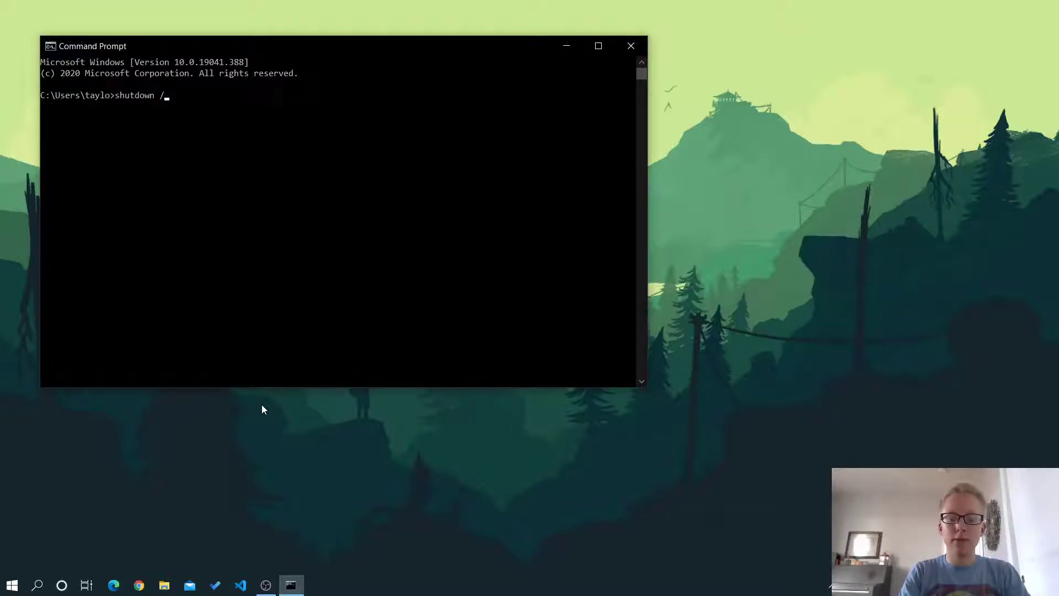
key("Return")
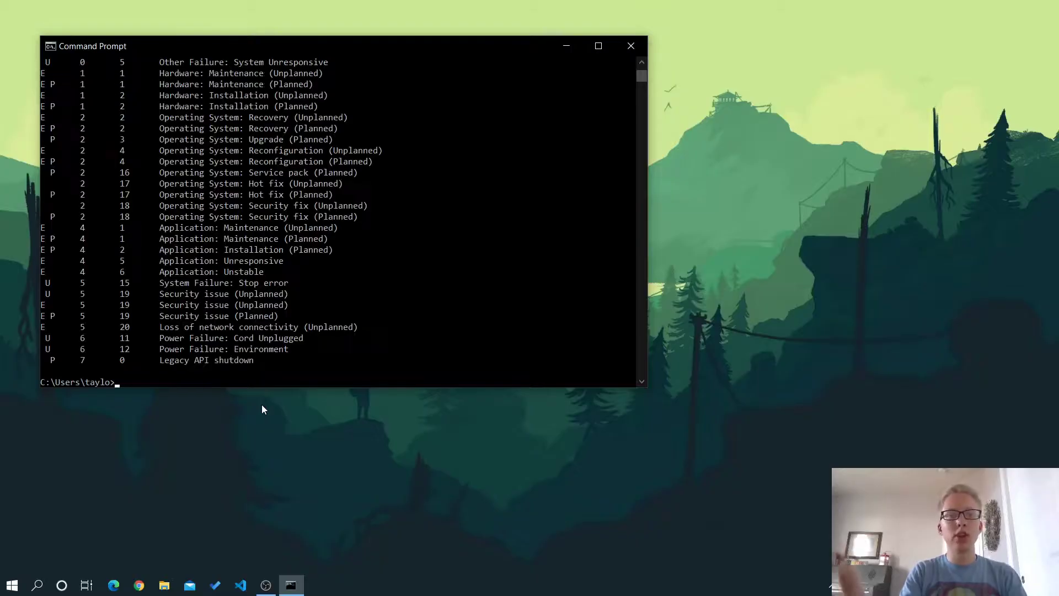
Maximize the console at the top of the shutdown help and highlight the /l, /i, /h and /p descriptions
left_click(607, 49)
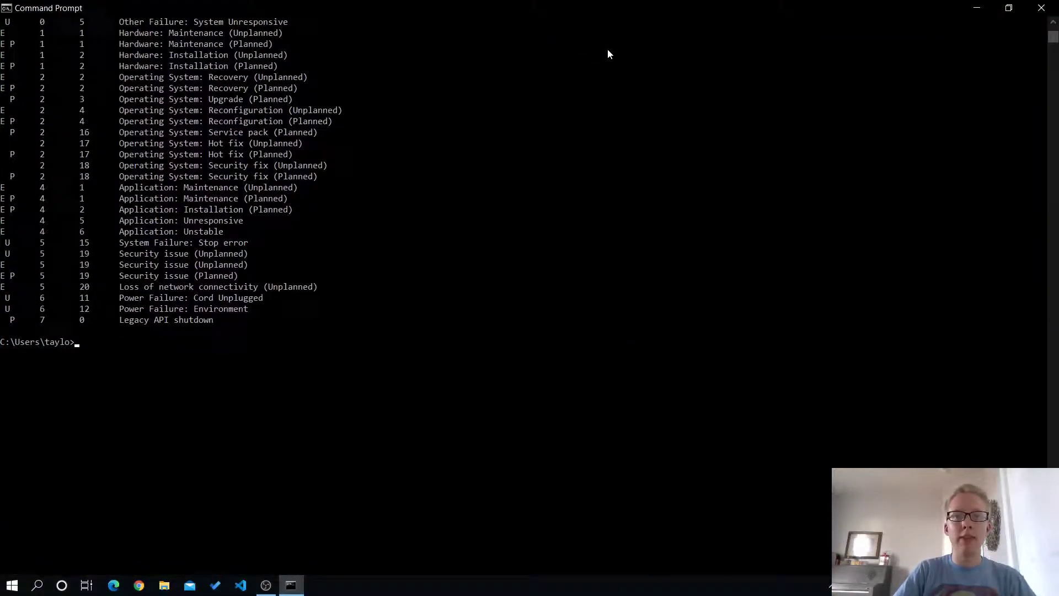
scroll(390, 289, "up", 15)
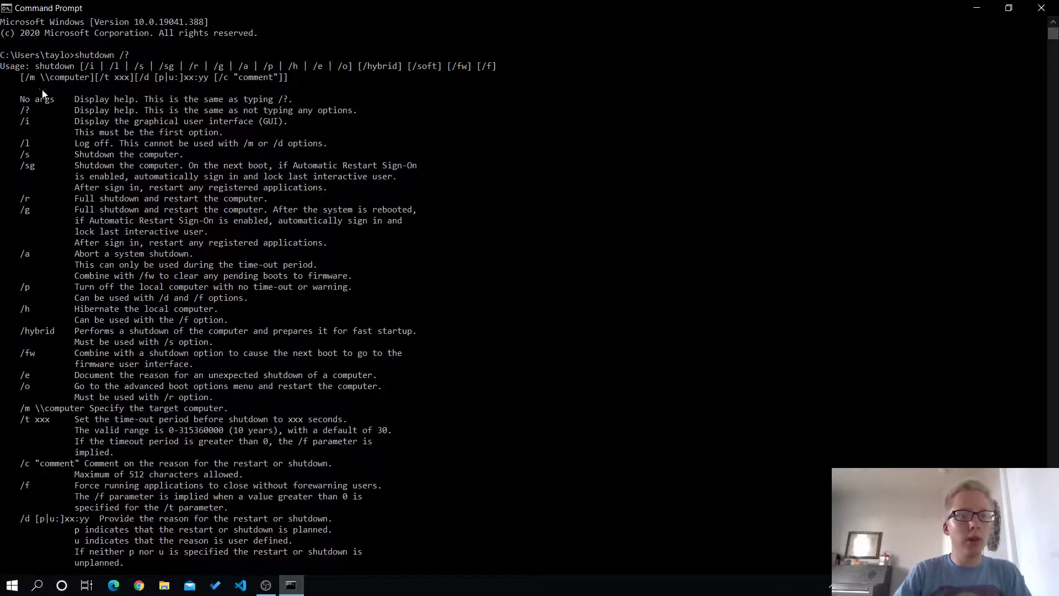
left_click_drag(88, 149, 169, 145)
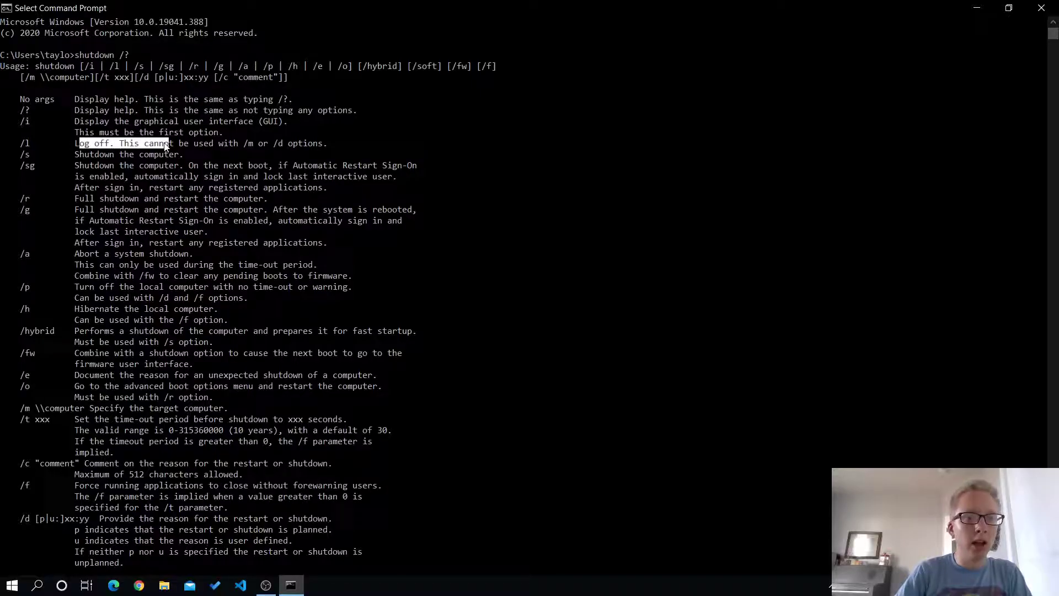
left_click(164, 144)
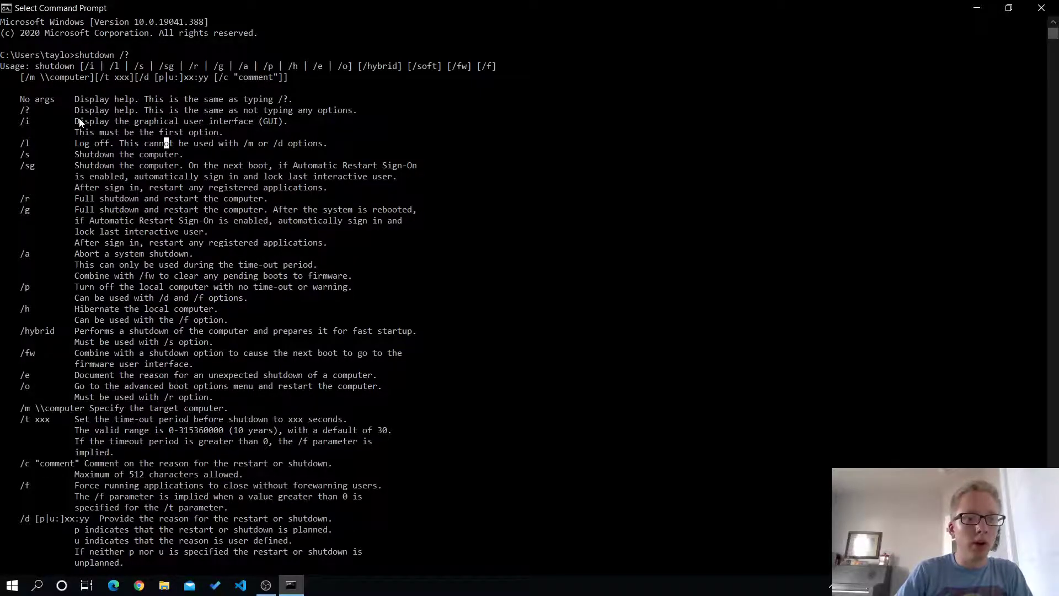
left_click_drag(106, 123, 276, 127)
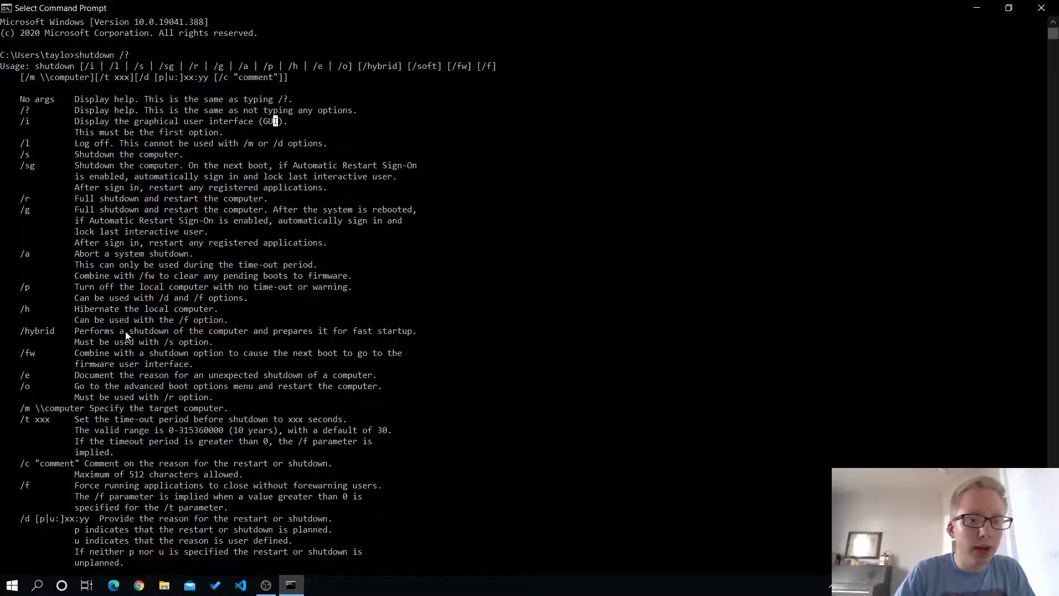
left_click_drag(90, 311, 167, 312)
left_click(162, 310)
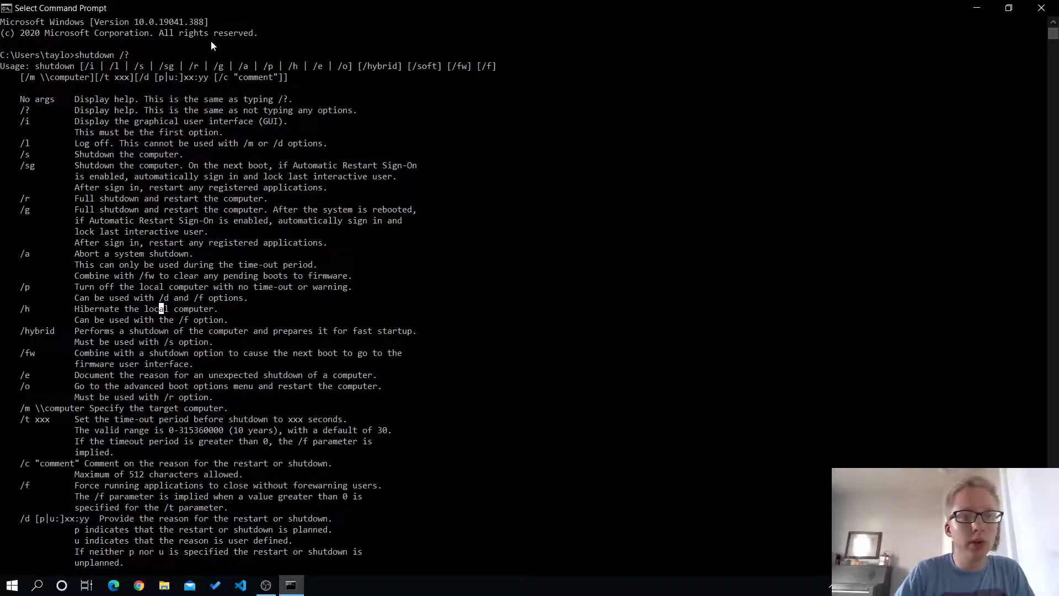
left_click(192, 286)
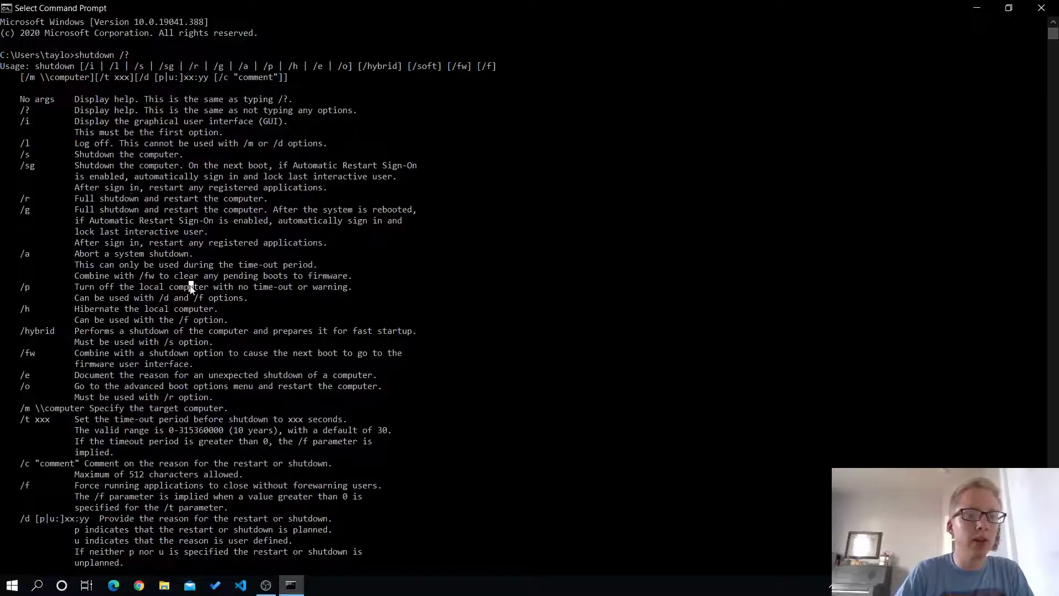
Launch Task Scheduler and open the Shut Down task's properties from the Task Scheduler Library
left_click(3, 586)
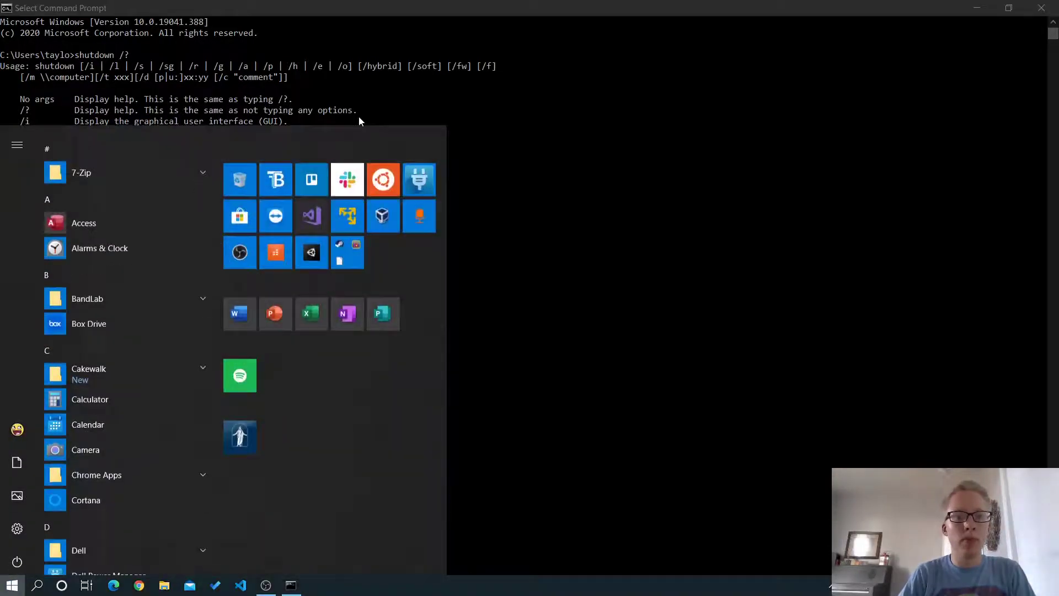
type("task")
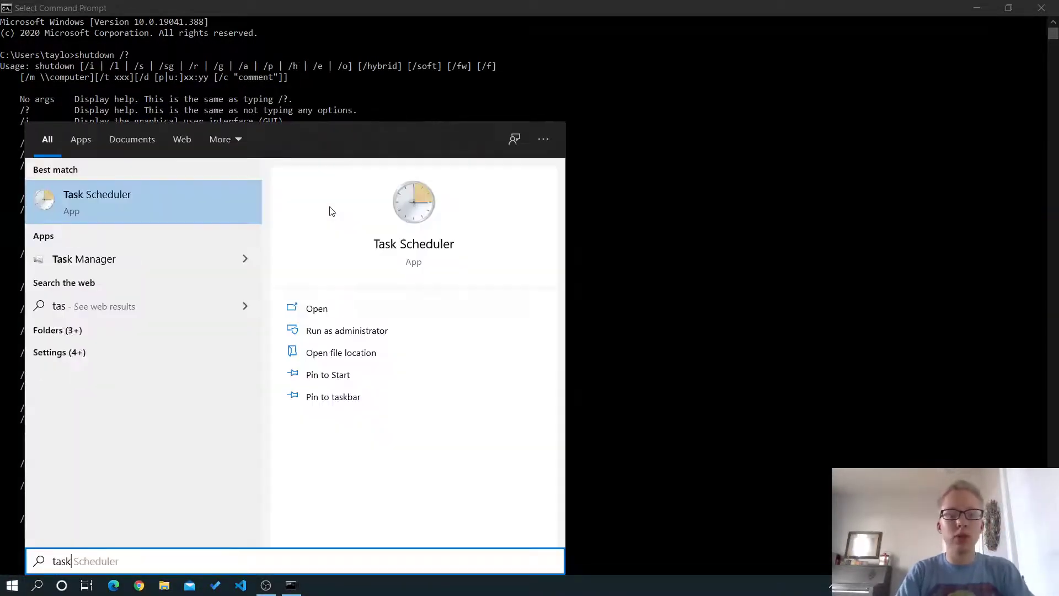
key("Escape")
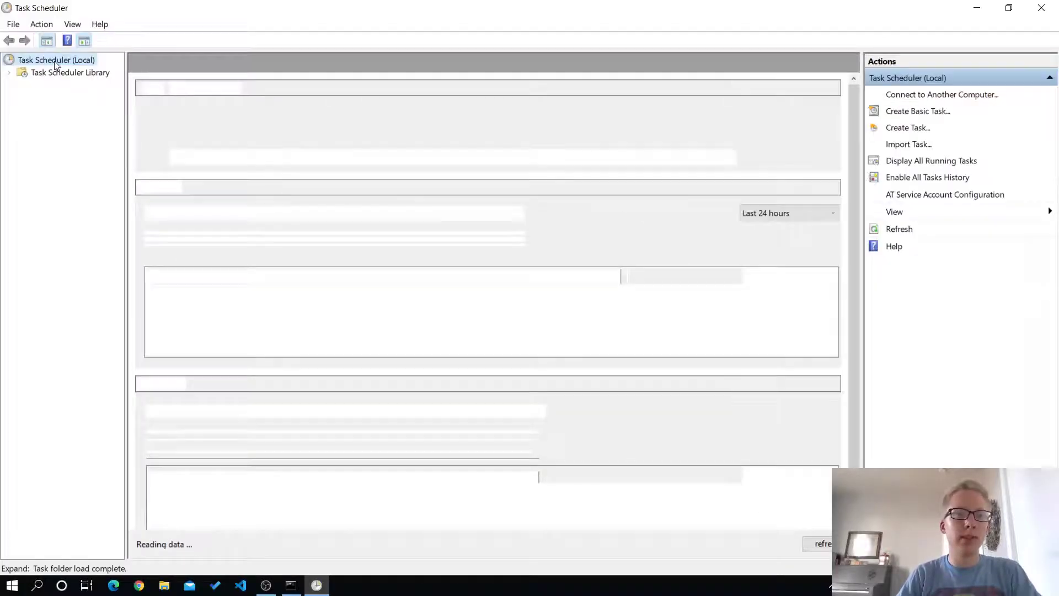
left_click(44, 73)
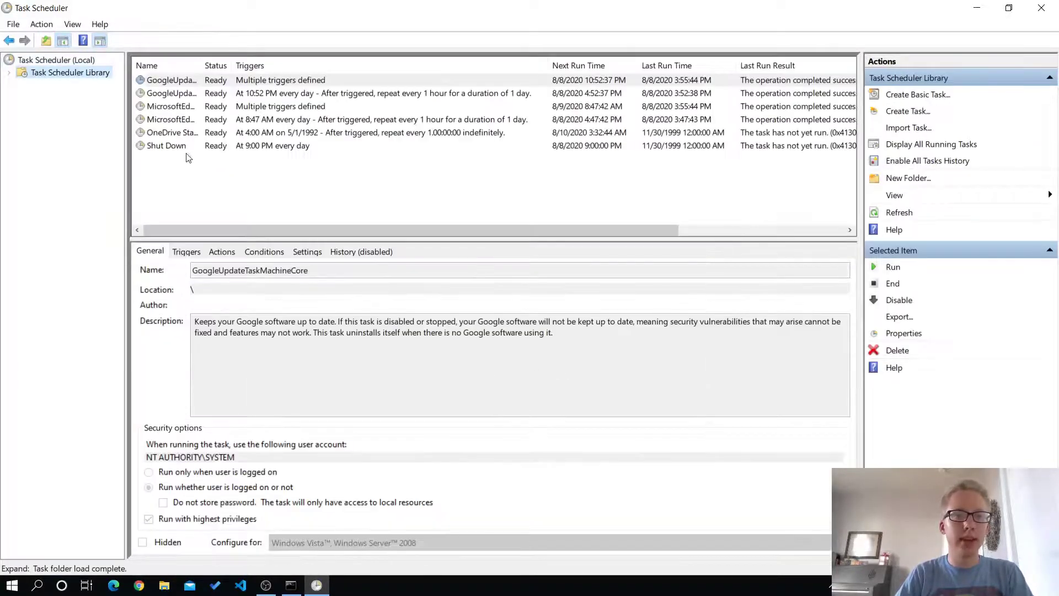
left_click(167, 147)
double_click(167, 147)
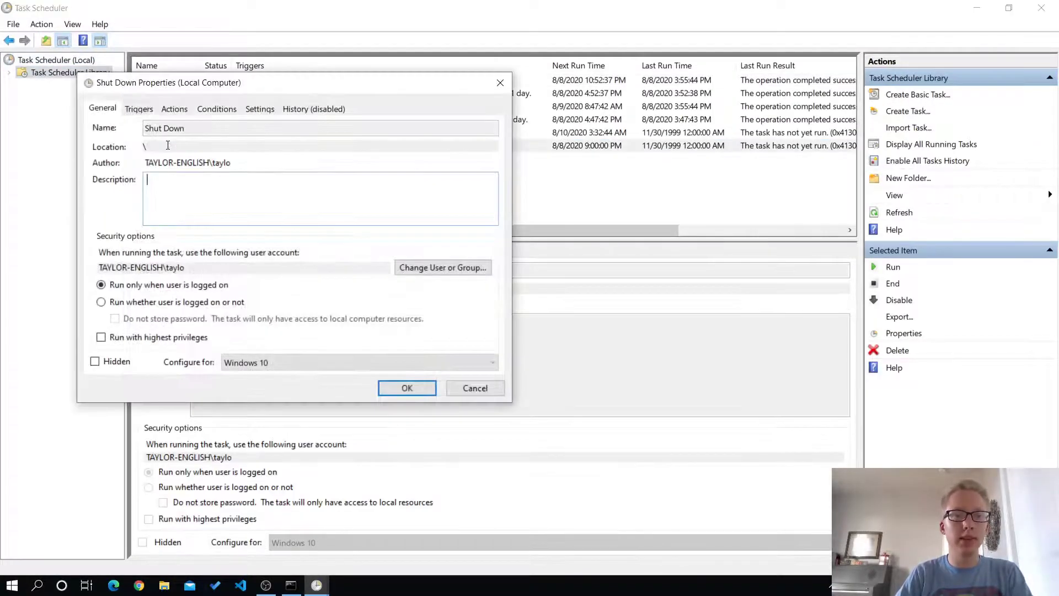
Open the Shut Down task's Start a program action (shutdown /s) for editing
left_click(169, 111)
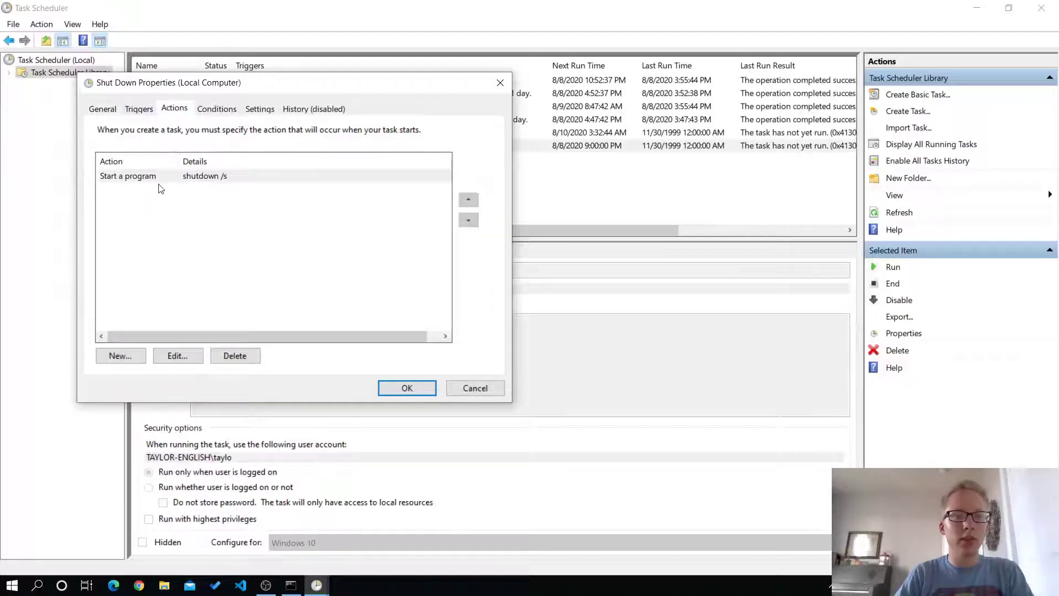
left_click(159, 177)
left_click(177, 356)
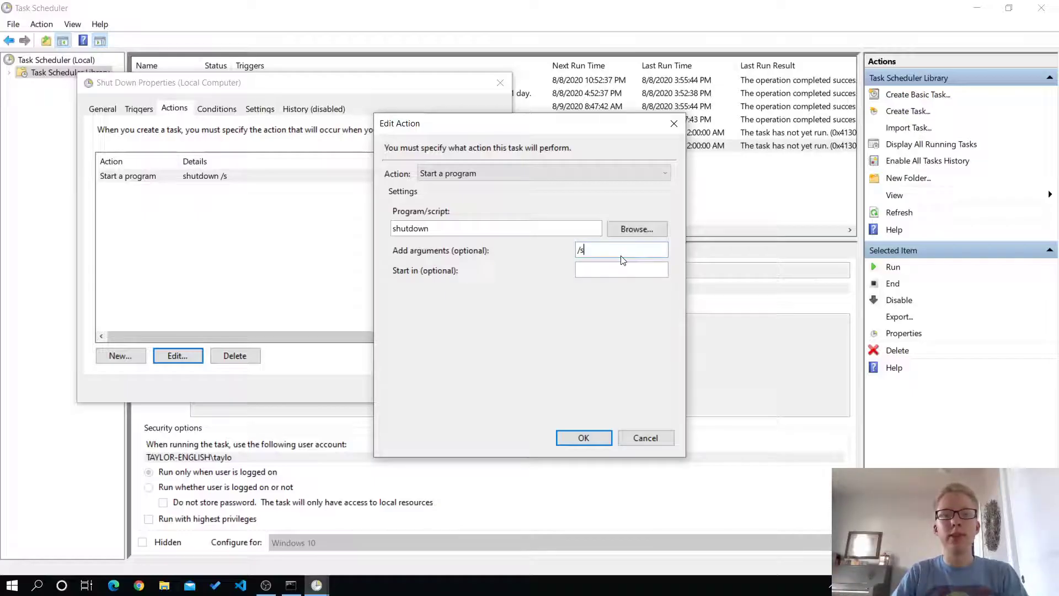
Point out the /sg restart option in the shutdown help, then minimize the console
left_click(290, 585)
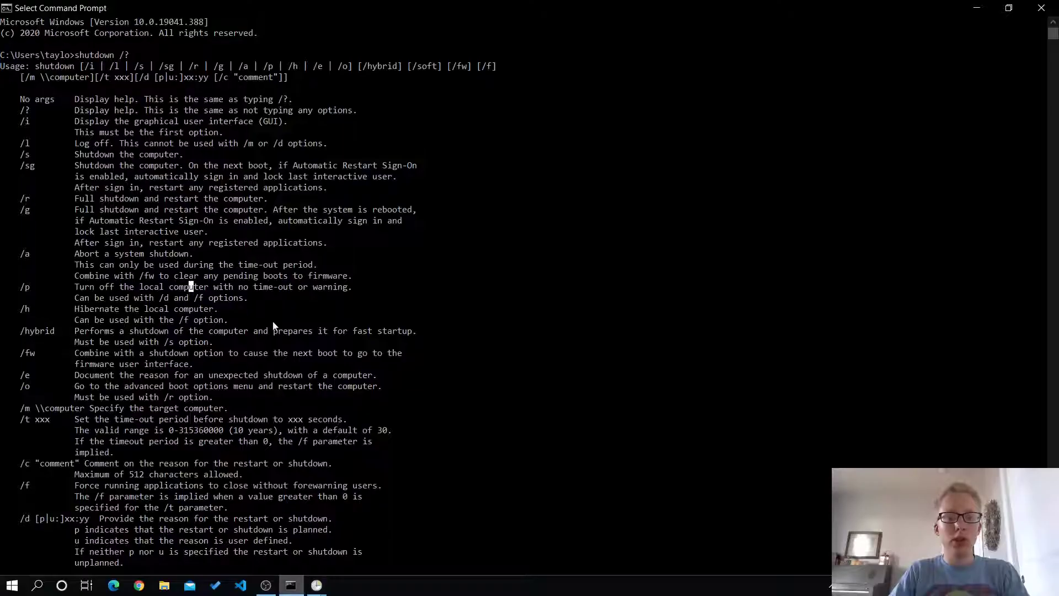
left_click(153, 188)
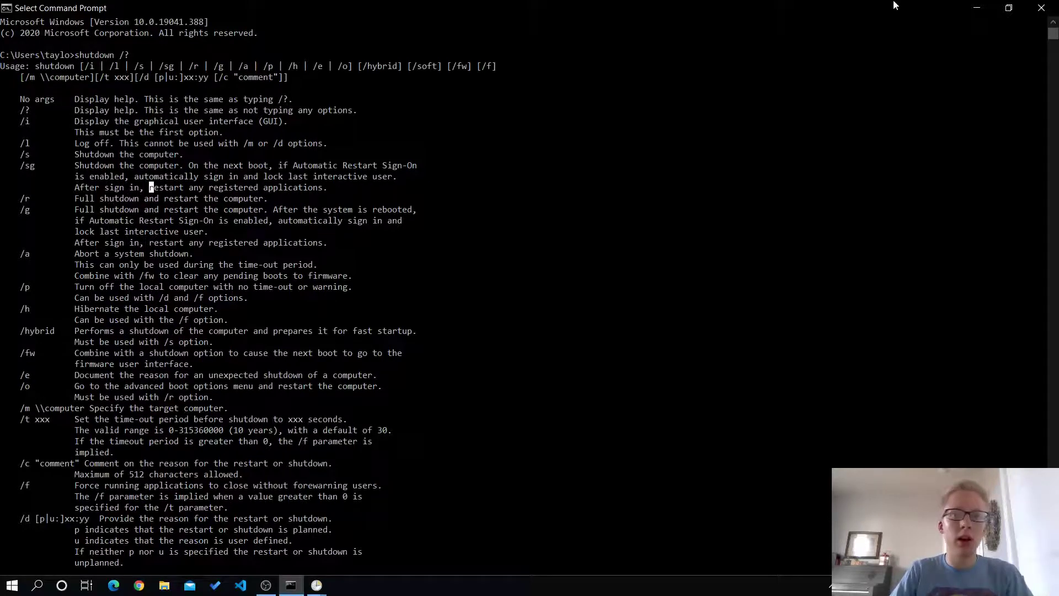
left_click(976, 8)
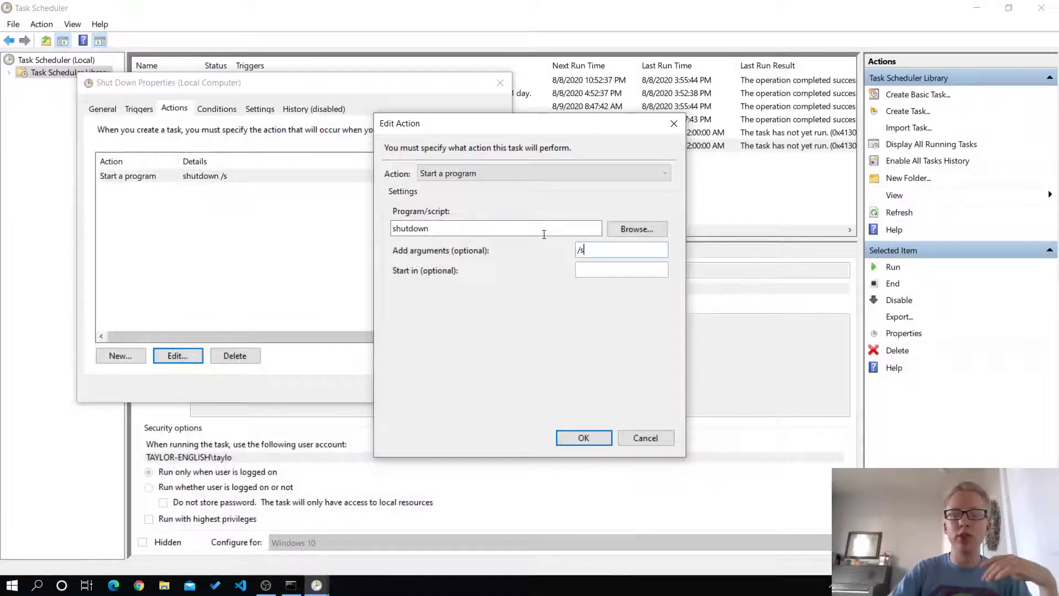